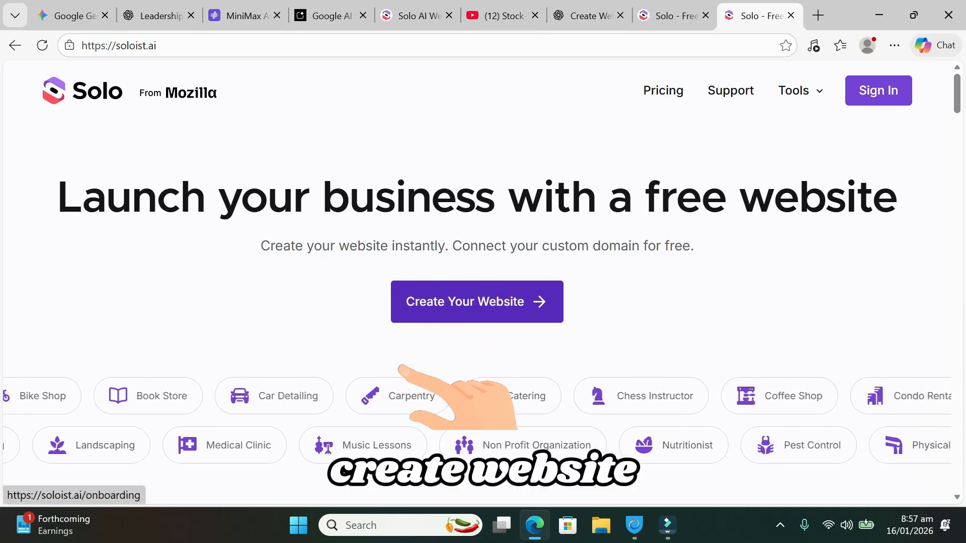
# Start creating a new website and describe it as "Online catering service for every one"
pyautogui.click(423, 312)
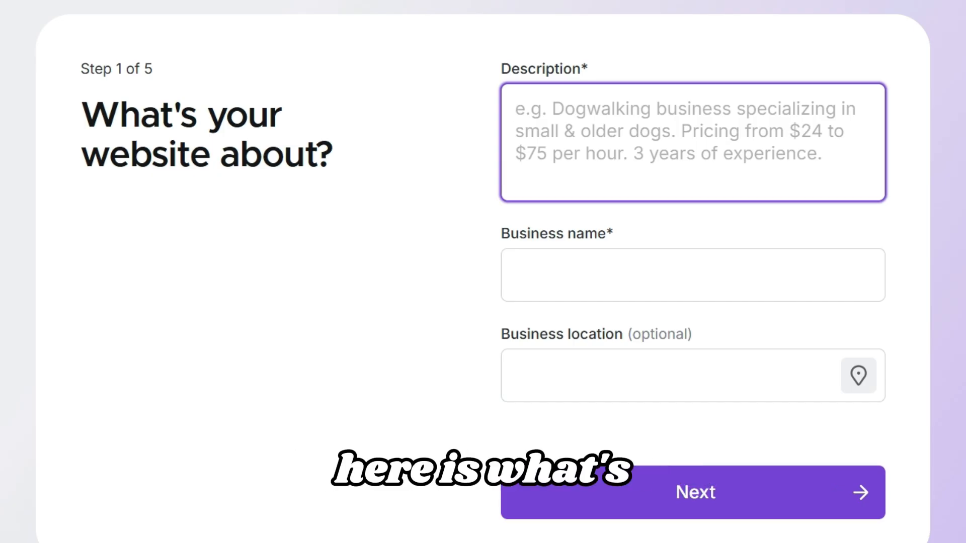
pyautogui.write('On')
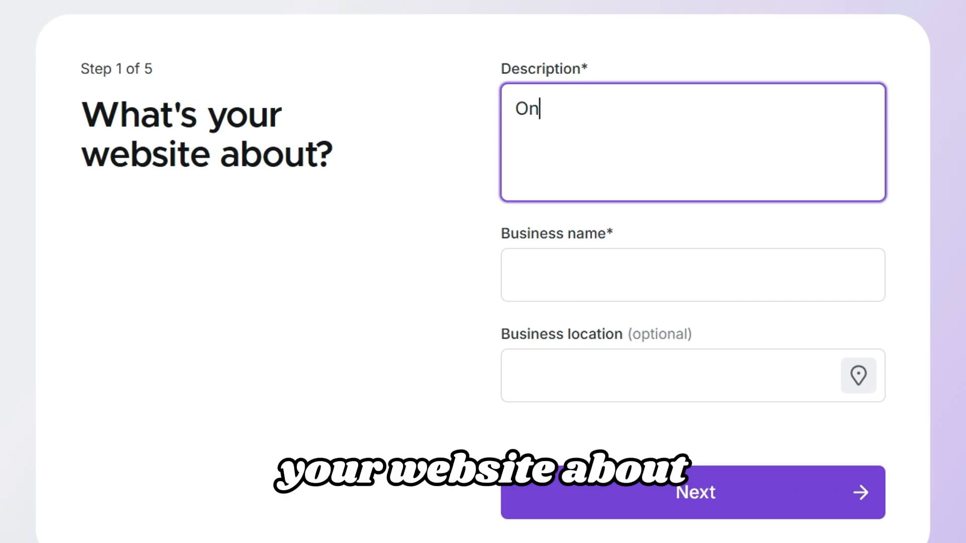
pyautogui.write('line ca')
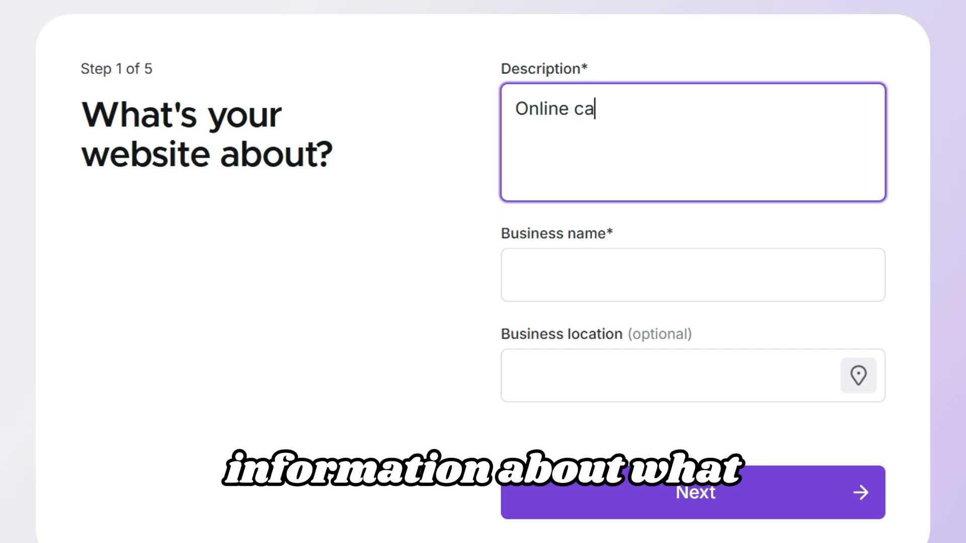
pyautogui.write('tering ser')
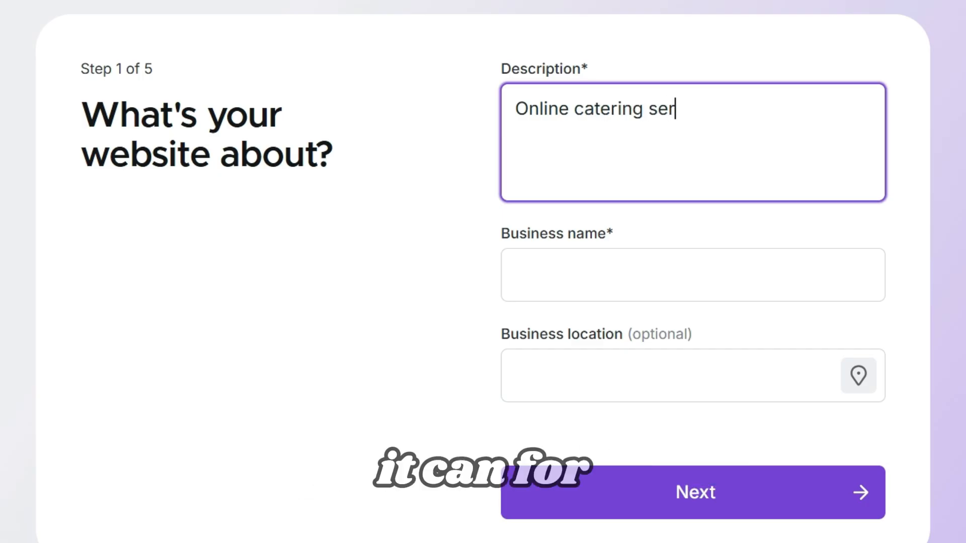
pyautogui.write('vice')
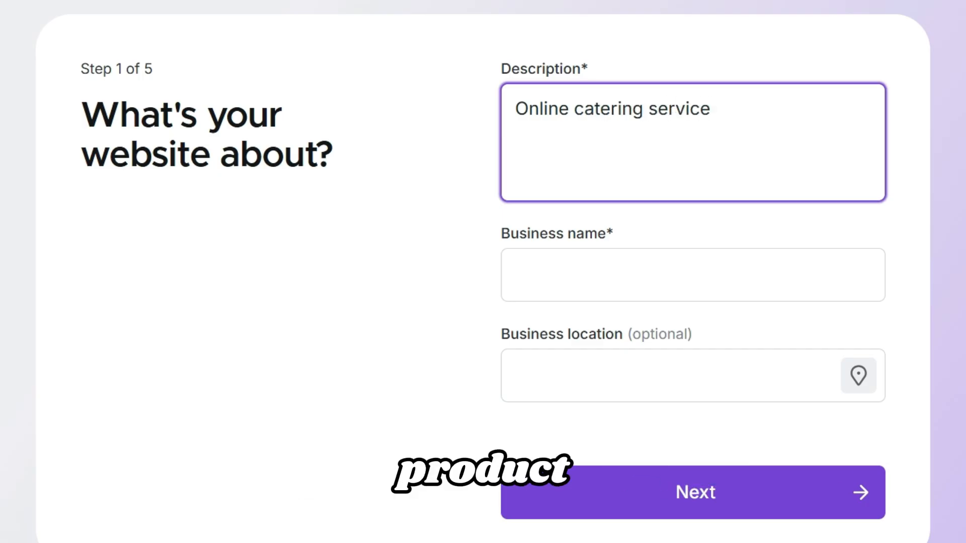
pyautogui.write(' for every ')
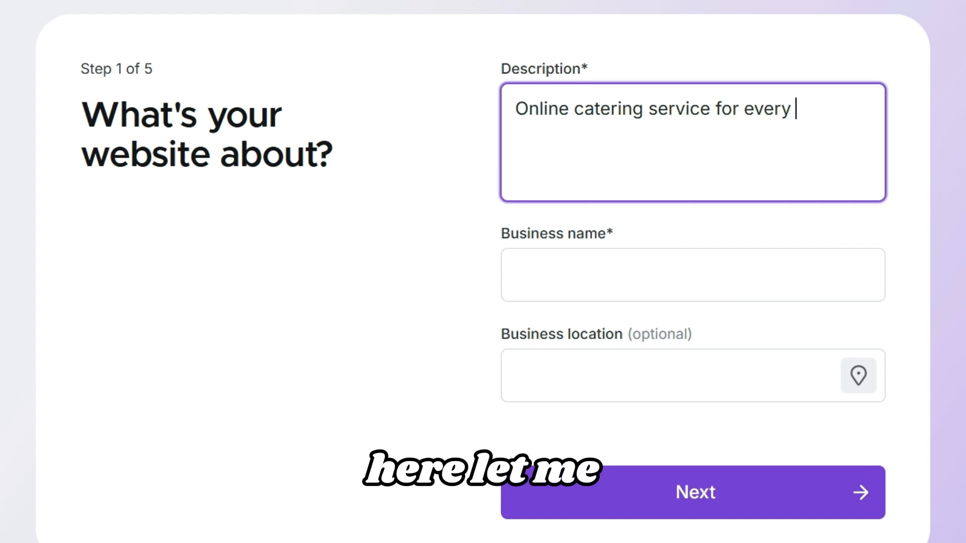
pyautogui.write('one')
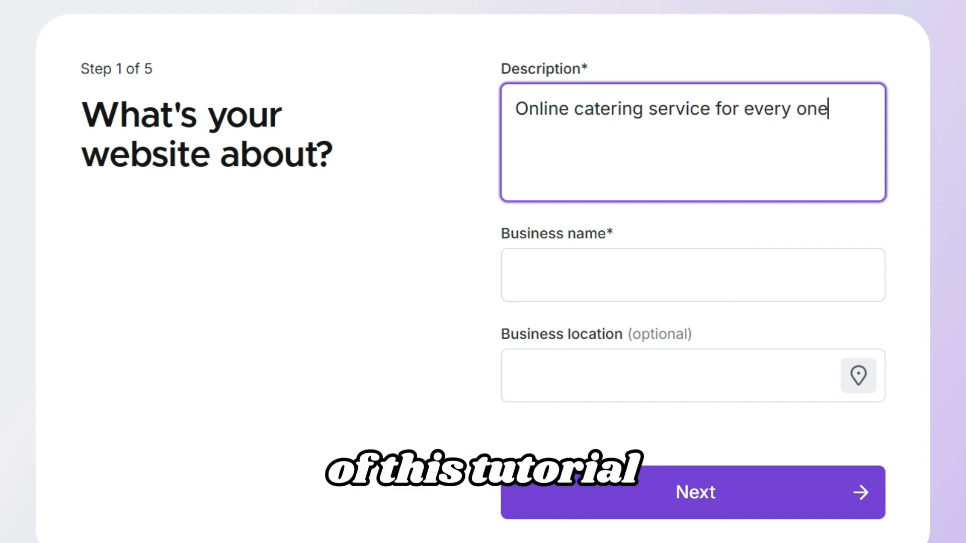
# Enter AUTA CATERING SERVICE as the business name, leave the location blank, and continue
pyautogui.click(515, 274)
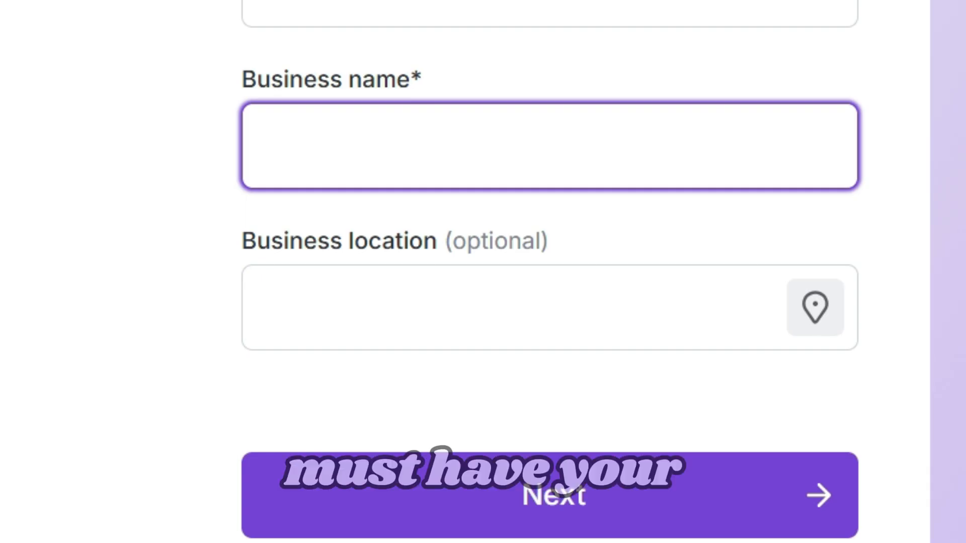
pyautogui.write('AUTA C')
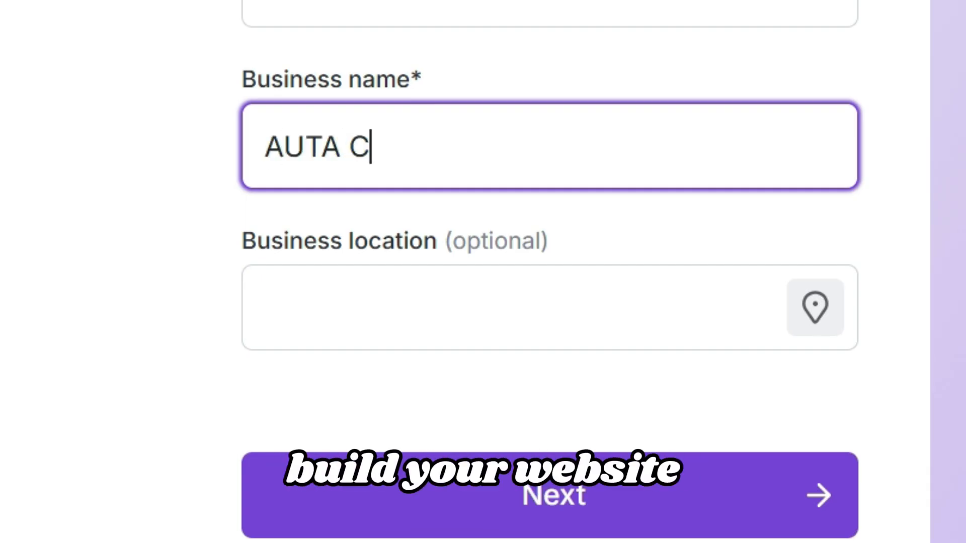
pyautogui.write('ATERING SE')
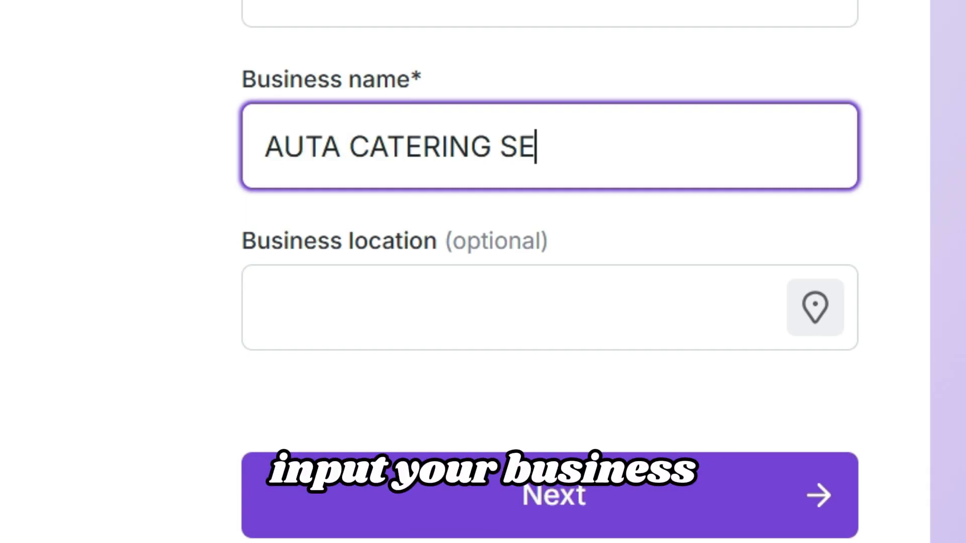
pyautogui.write('RVICE')
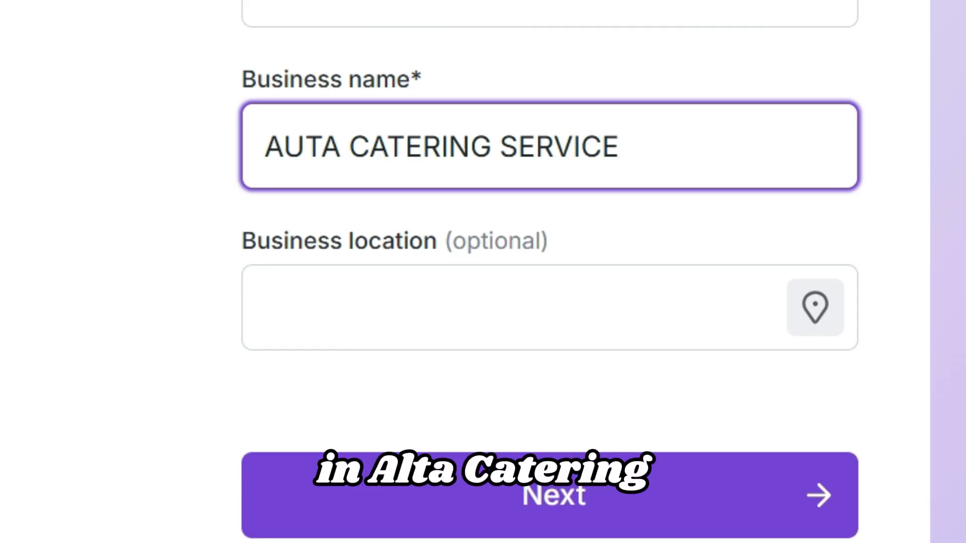
pyautogui.click(265, 307)
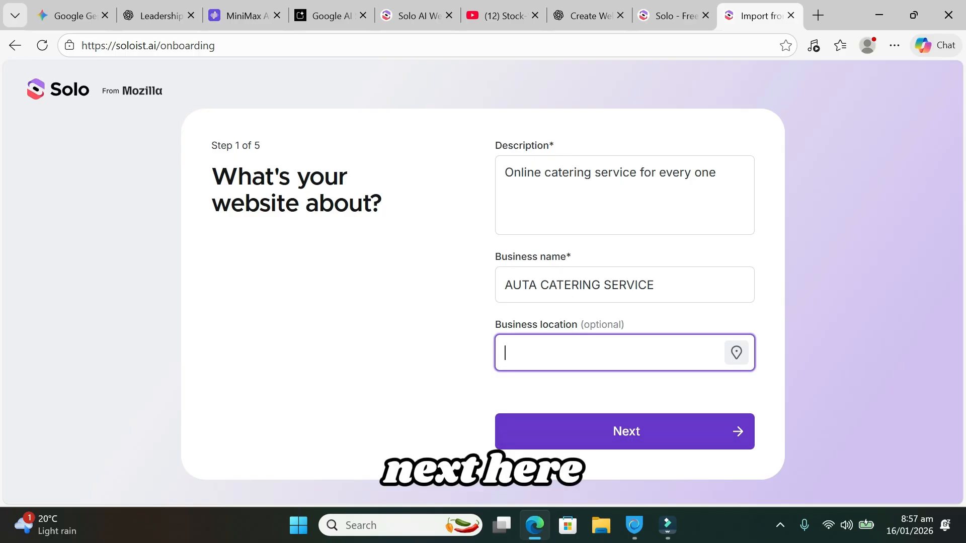
pyautogui.click(626, 431)
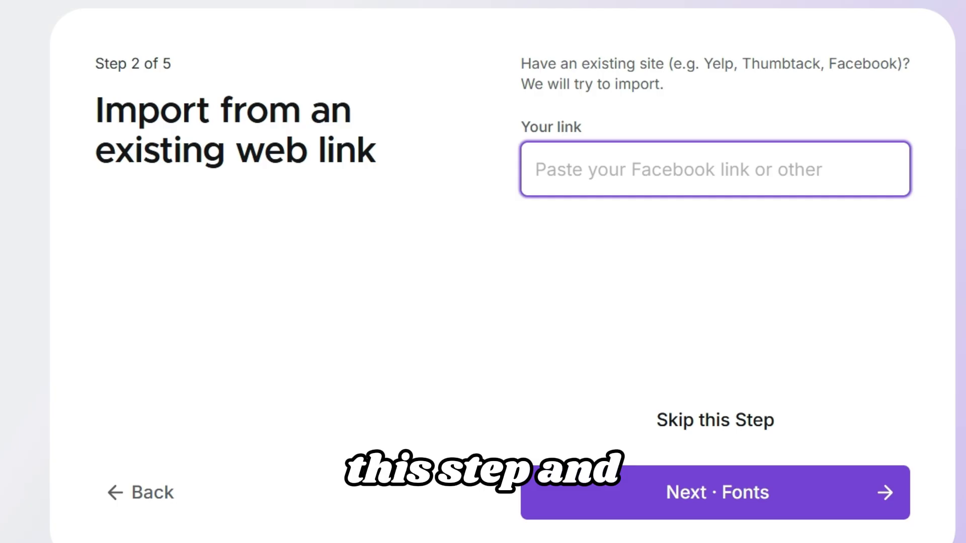
# Continue without importing an existing web link and choose the Luxurious font style
pyautogui.click(715, 492)
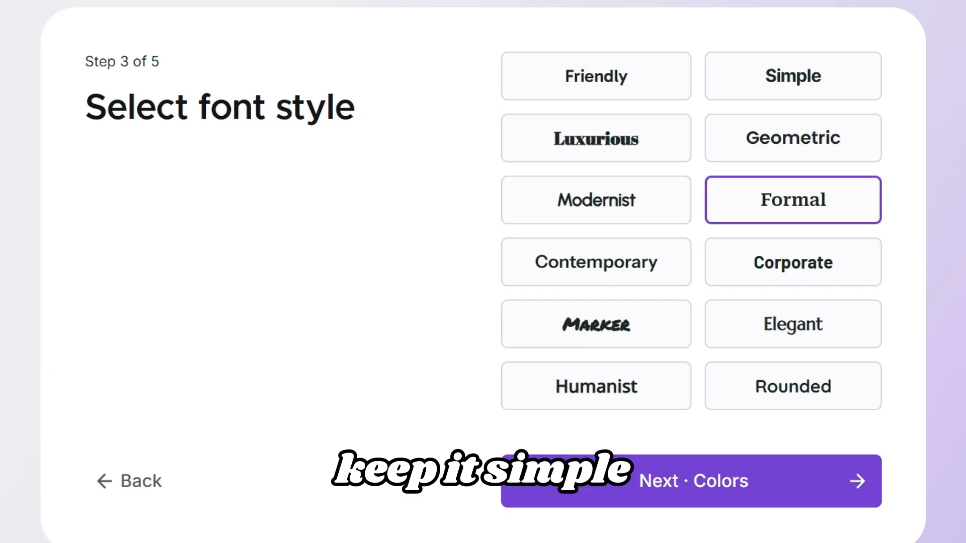
pyautogui.click(596, 138)
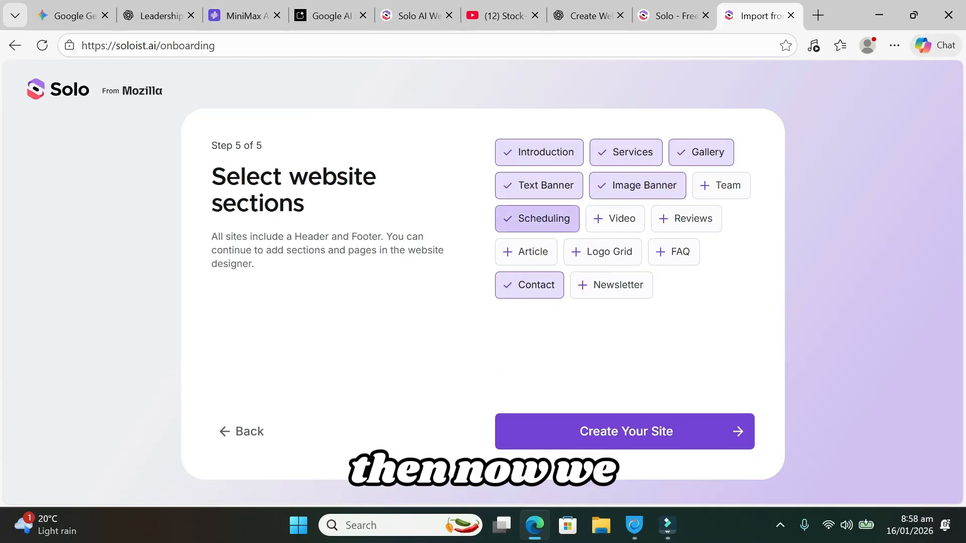
pyautogui.click(615, 218)
pyautogui.click(686, 218)
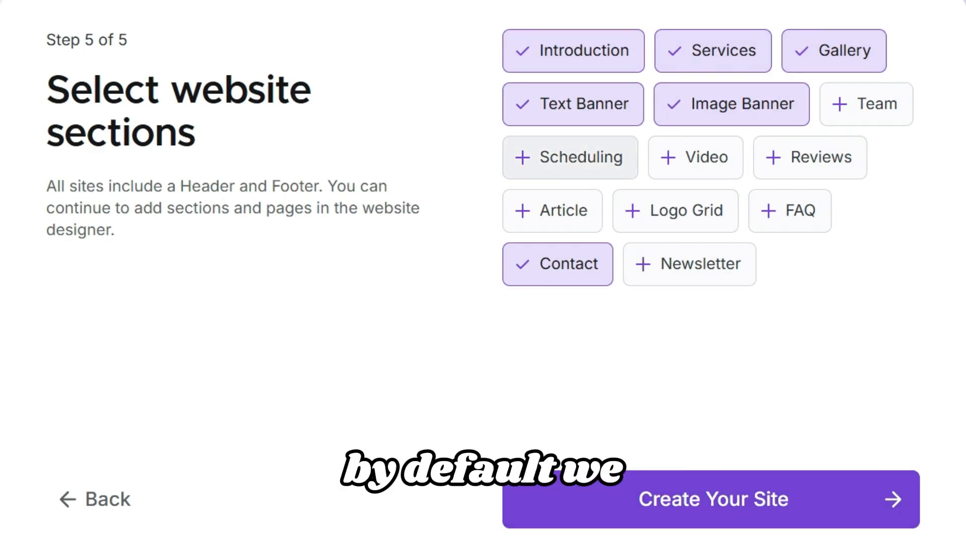
pyautogui.click(570, 157)
pyautogui.click(695, 158)
pyautogui.click(809, 158)
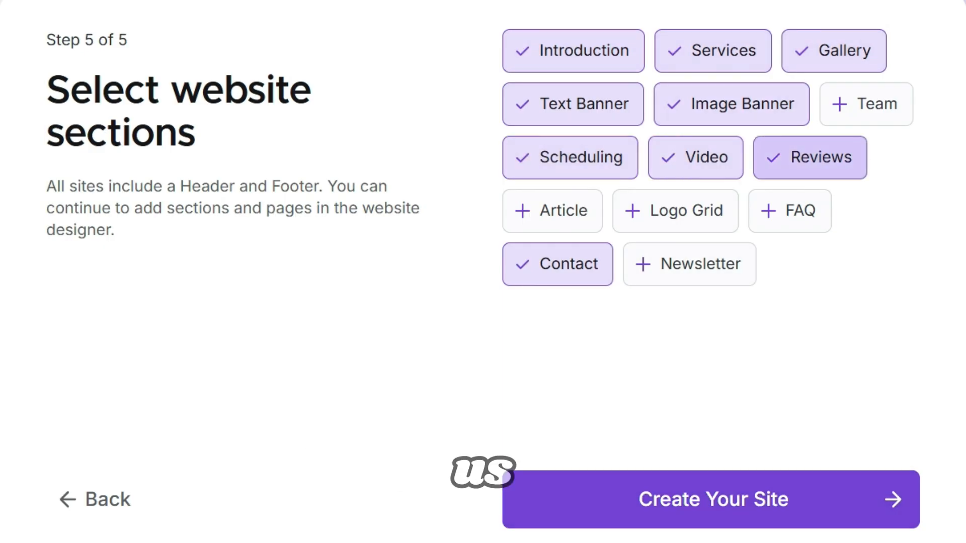
pyautogui.click(866, 104)
pyautogui.click(866, 104)
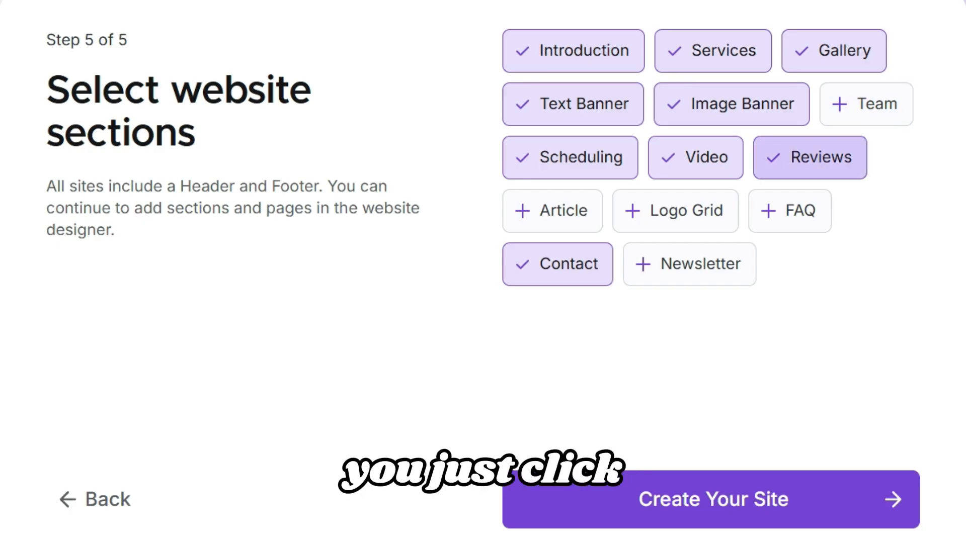
pyautogui.click(810, 157)
pyautogui.click(695, 157)
pyautogui.click(570, 157)
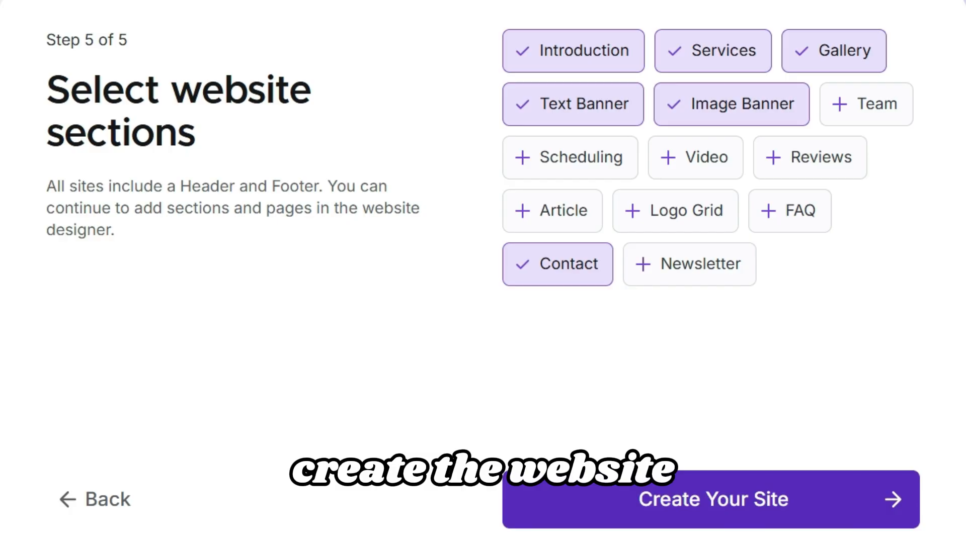
# Create the site with the Introduction, Services, Gallery, Text Banner, Image Banner and Contact sections, and view the finished website
pyautogui.click(711, 500)
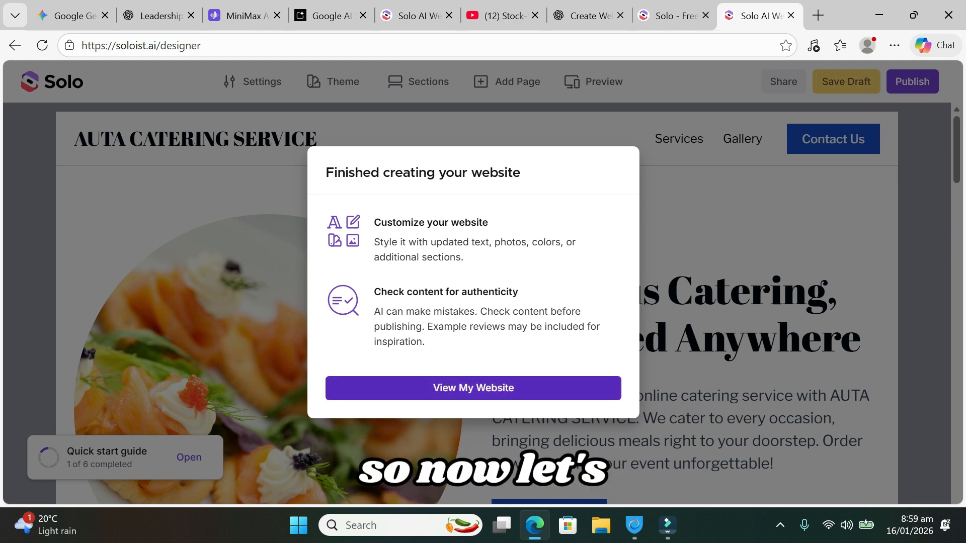
pyautogui.click(472, 387)
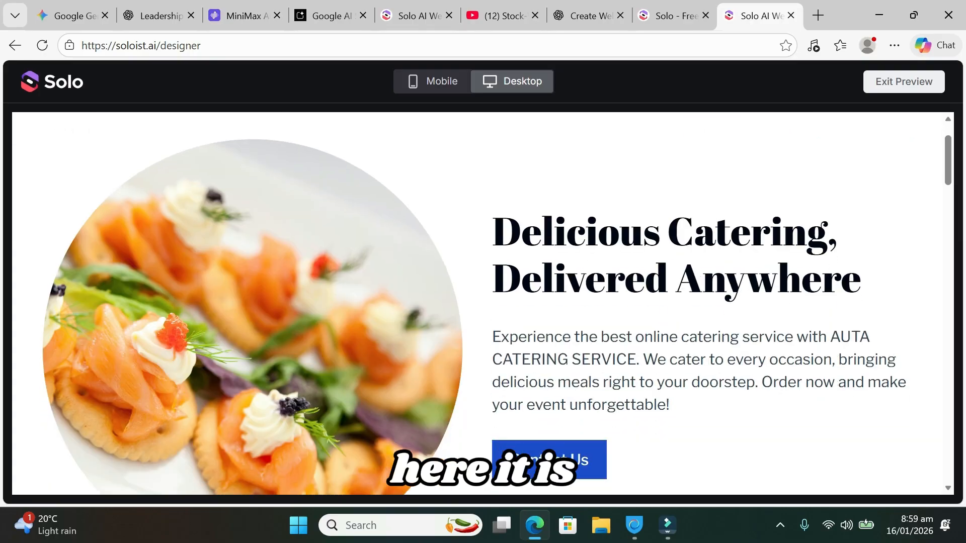
# Review the website's desktop preview from the introduction through the services, gallery, banners and contact form to the footer
pyautogui.scroll(-9, 477, 301)
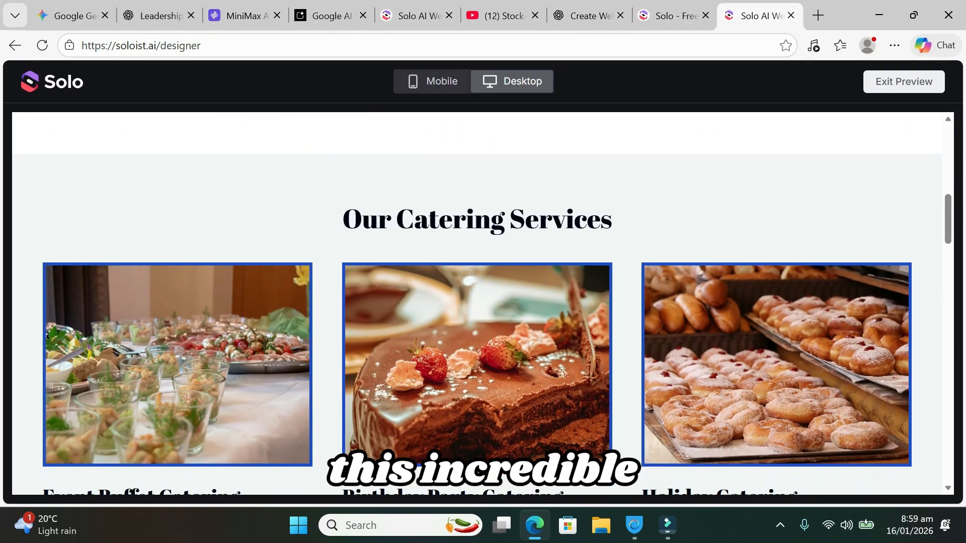
pyautogui.scroll(-10, 477, 302)
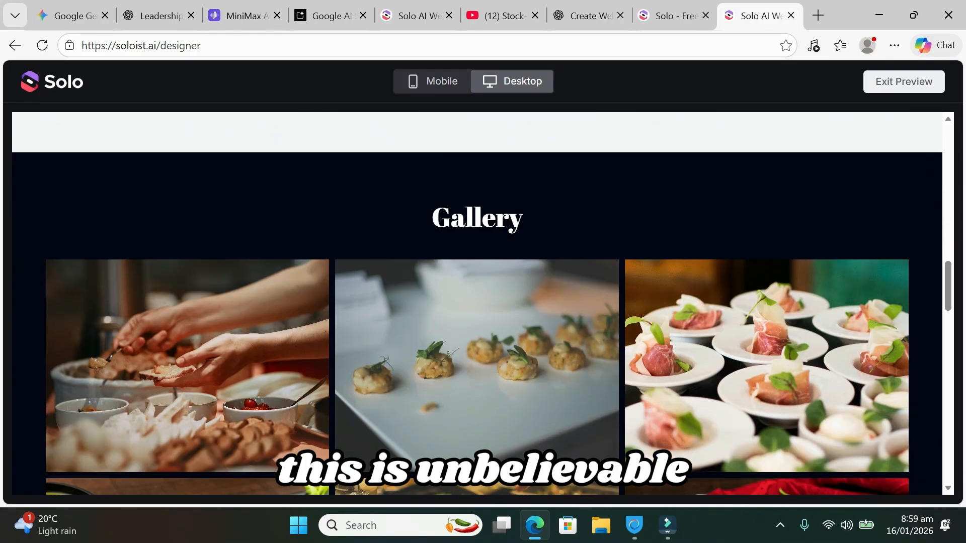
pyautogui.scroll(-10, 476, 302)
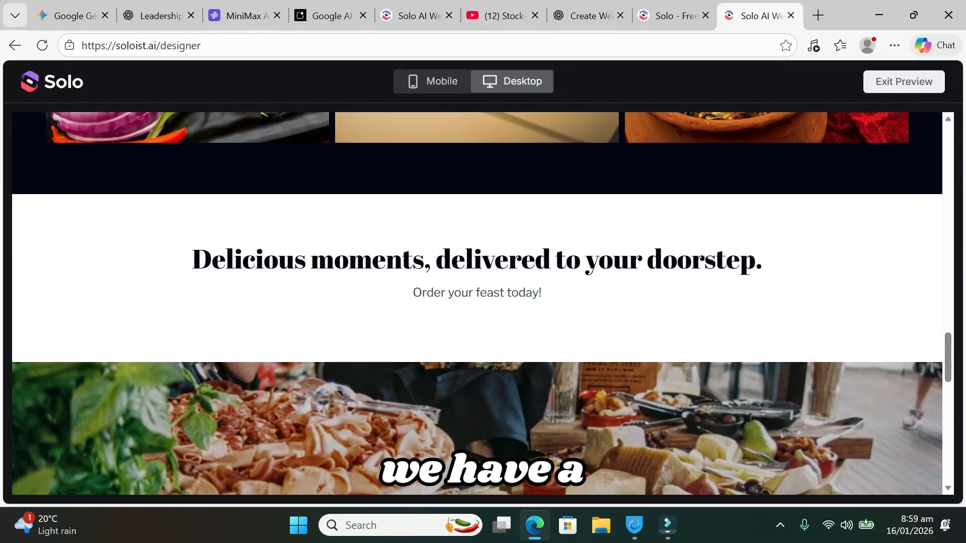
pyautogui.scroll(-10, 477, 302)
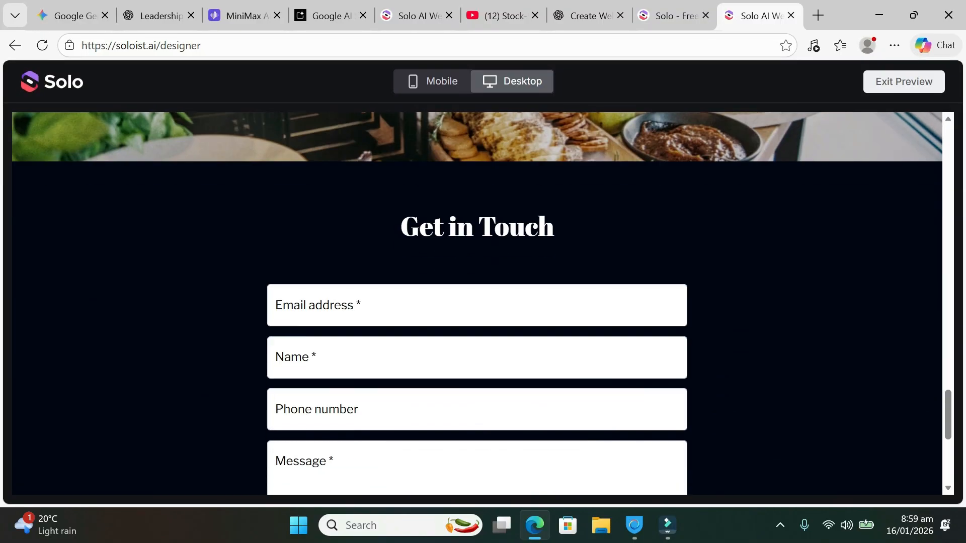
pyautogui.scroll(-8, 477, 302)
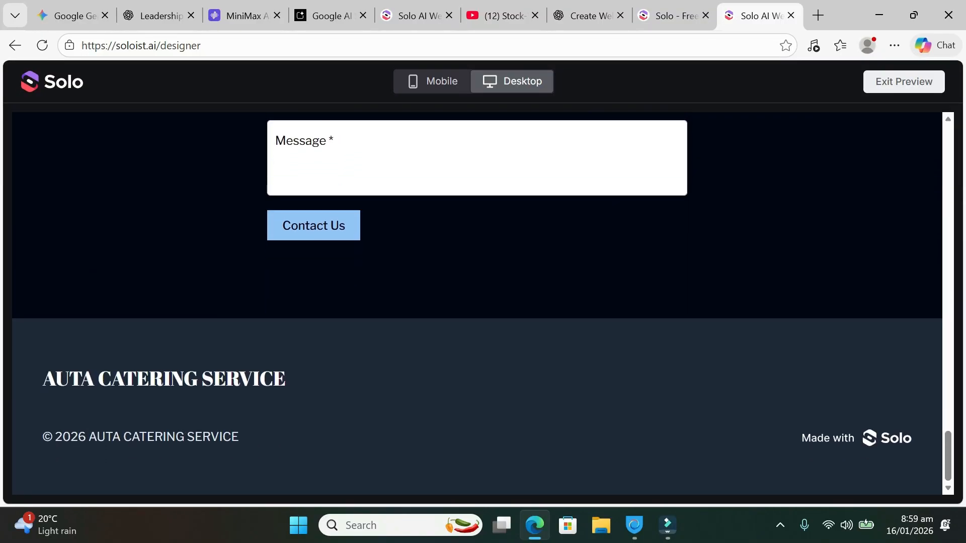
pyautogui.scroll(20, 477, 302)
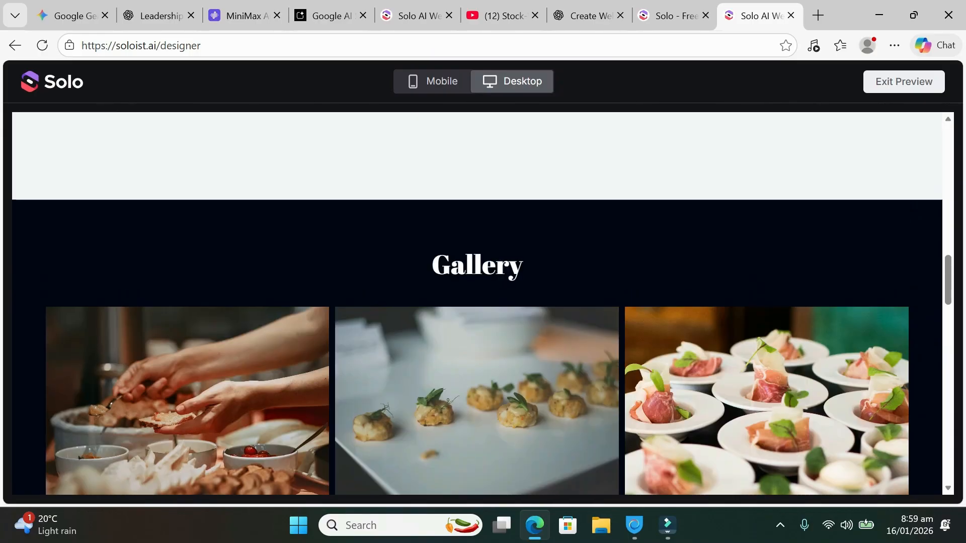
pyautogui.scroll(5, 477, 301)
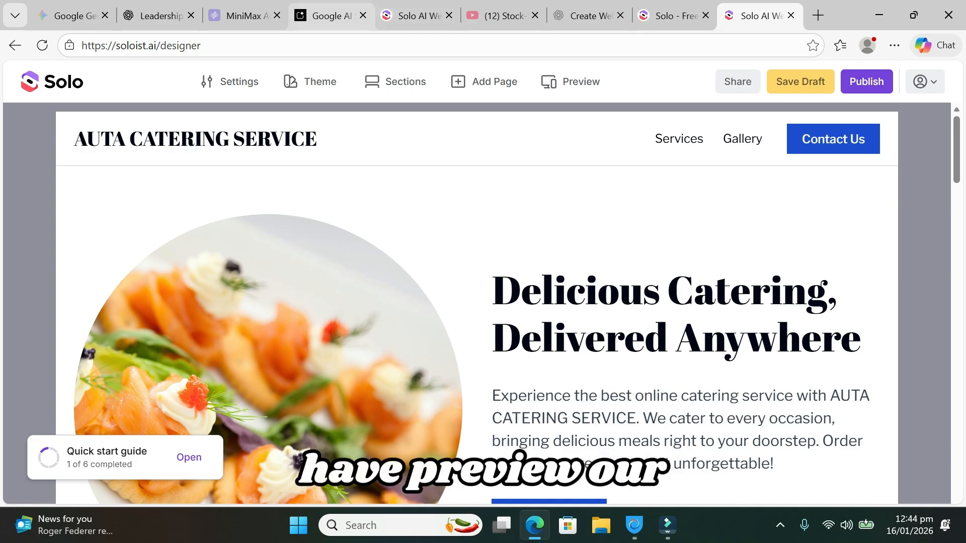
# Open the website settings and look through the company name, domain, analytics, cookie banner and search optimization options
pyautogui.moveTo(327, 15)
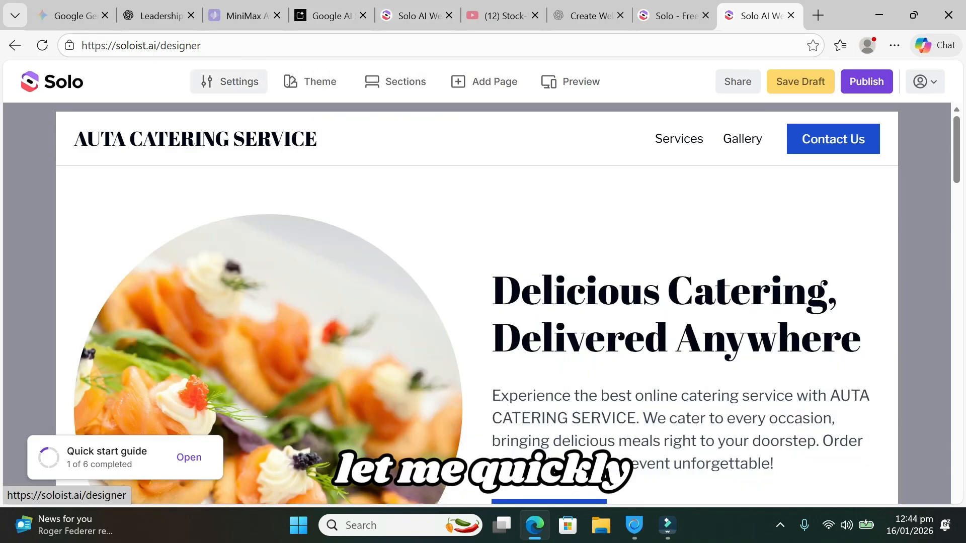
pyautogui.click(229, 81)
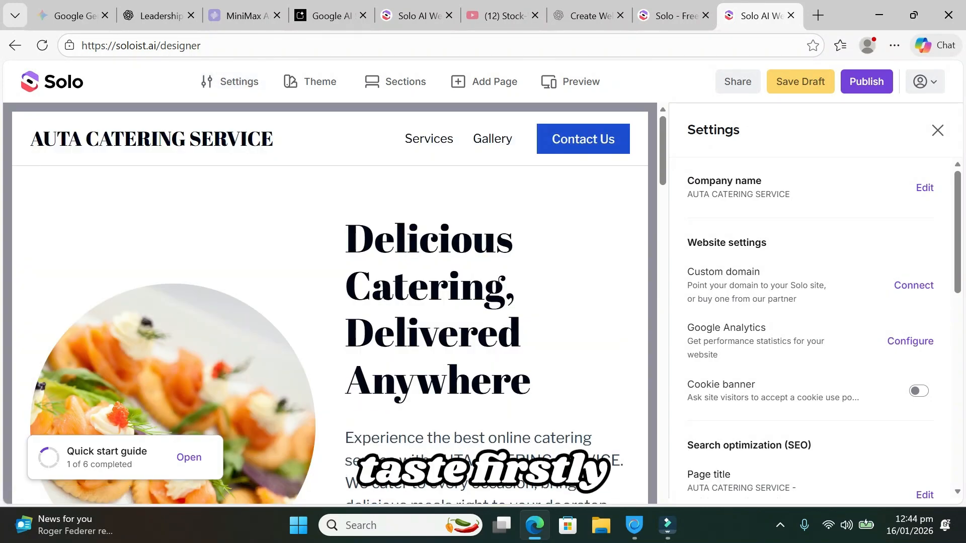
pyautogui.scroll(-5, 809, 327)
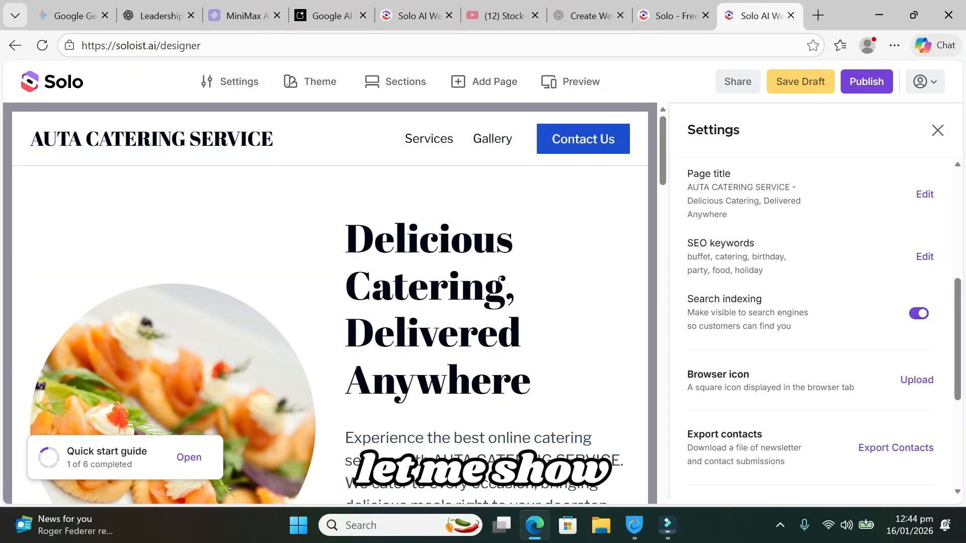
pyautogui.scroll(1, 810, 327)
pyautogui.scroll(4, 810, 327)
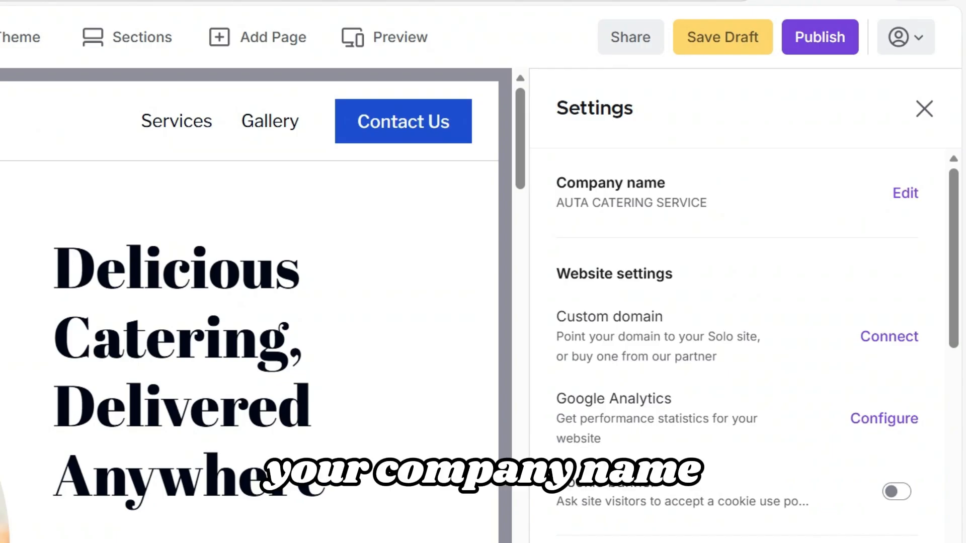
pyautogui.scroll(-8, 745, 347)
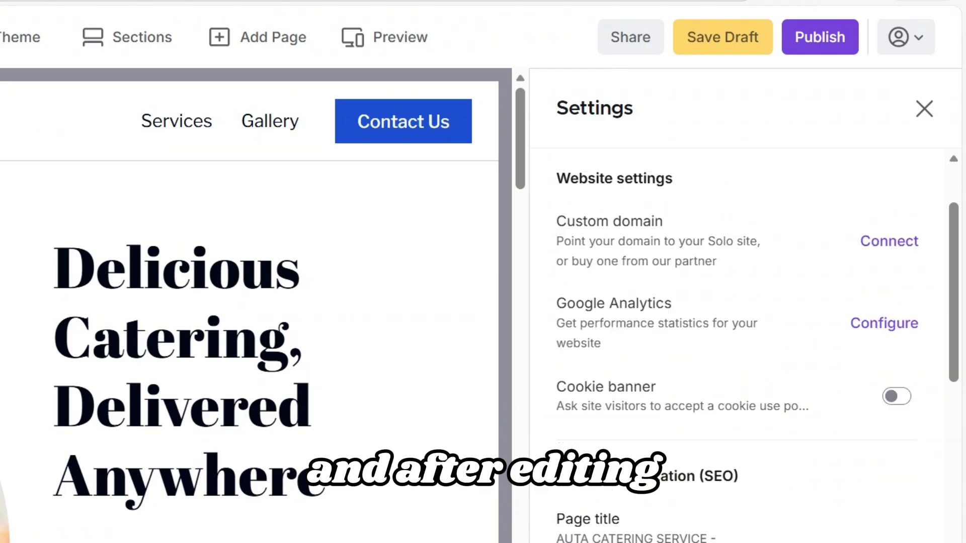
pyautogui.scroll(2, 744, 347)
pyautogui.scroll(2, 744, 347)
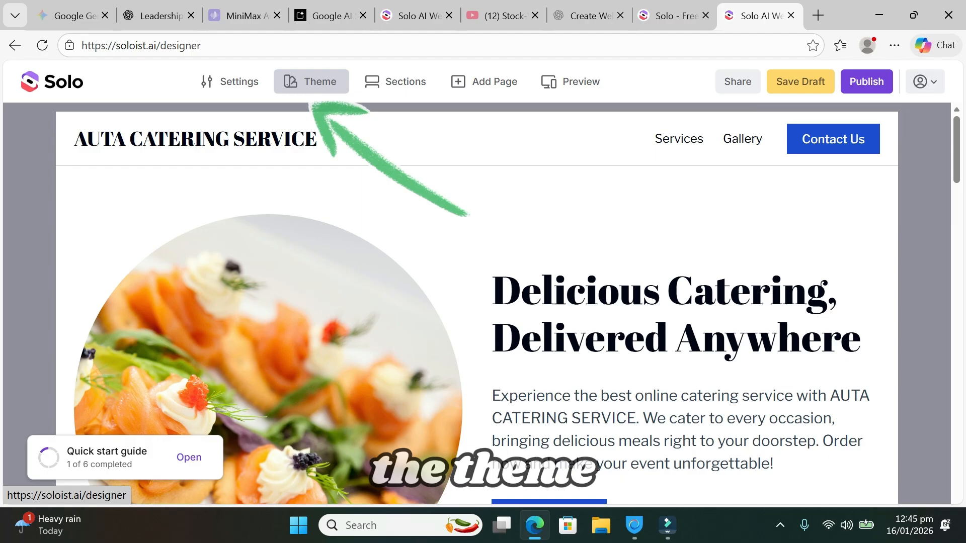
# Open the website theme and look through its colors, fonts, heading size and image corner options
pyautogui.click(310, 82)
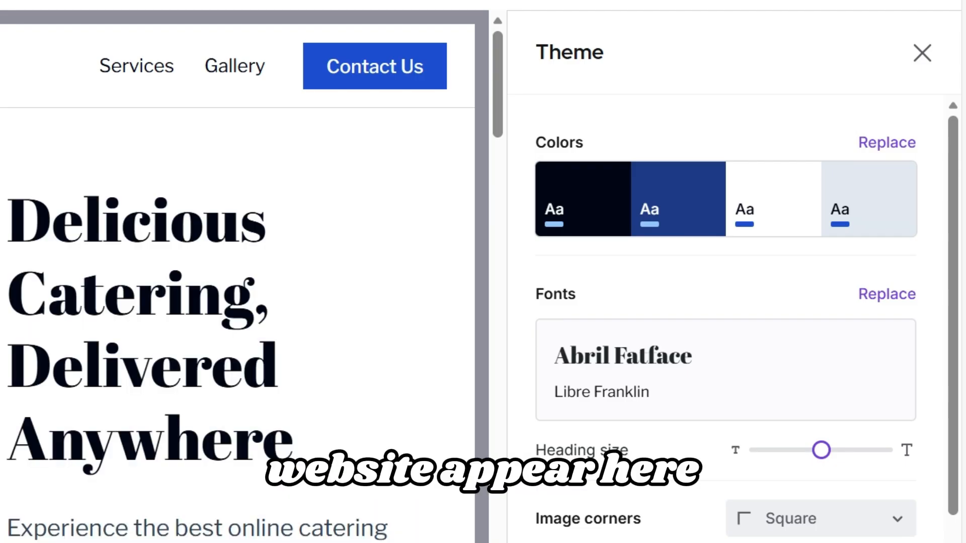
pyautogui.scroll(-2, 724, 302)
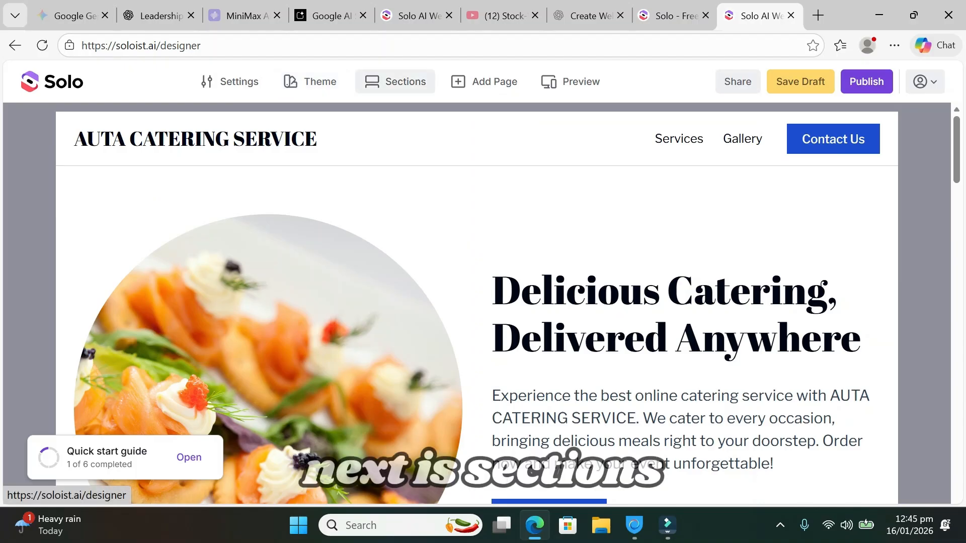
# Look through the section list, the Introduction and Header section editors, and the option to add a page
pyautogui.click(395, 82)
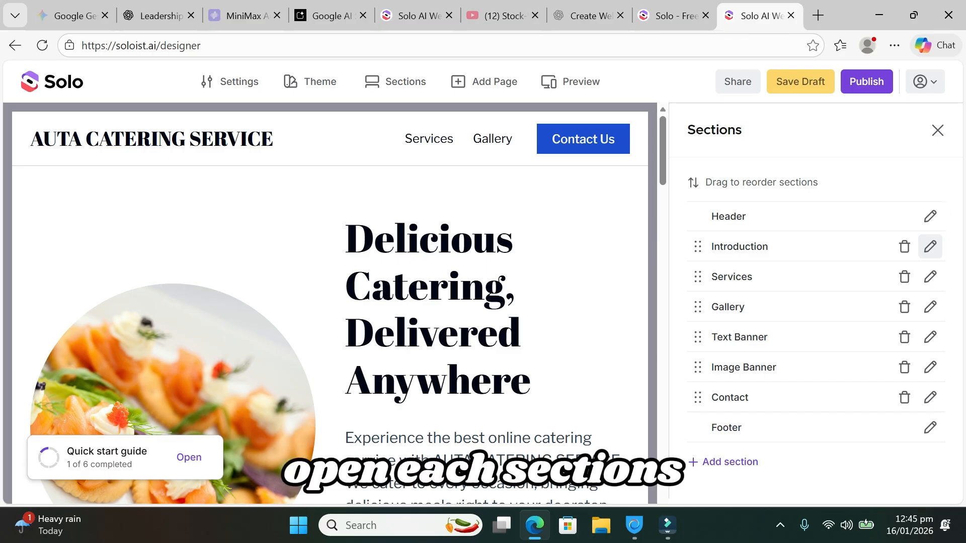
pyautogui.click(930, 247)
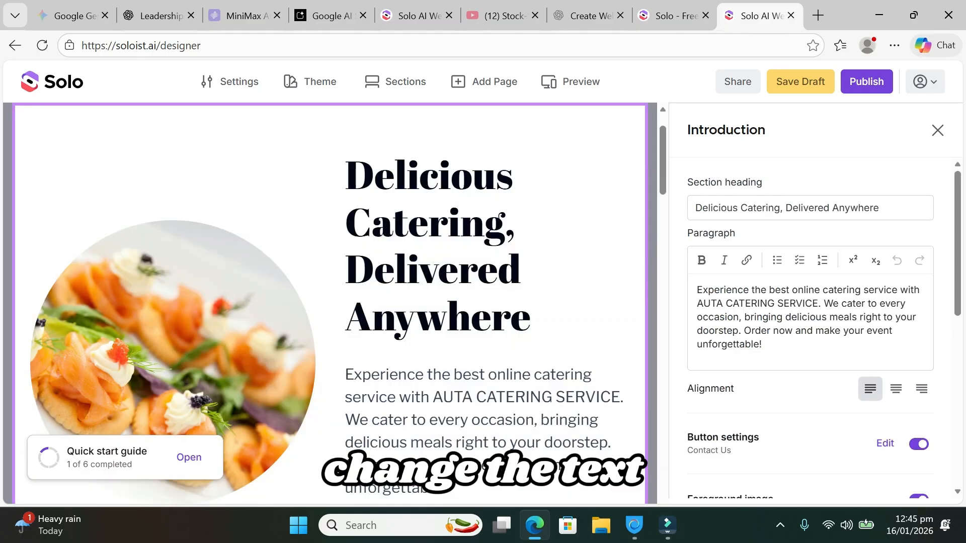
pyautogui.click(753, 208)
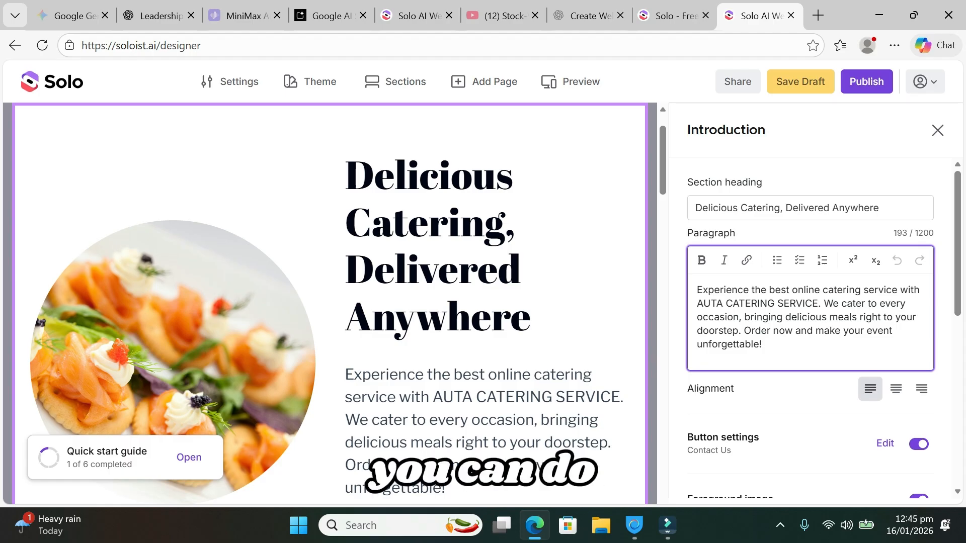
pyautogui.click(937, 131)
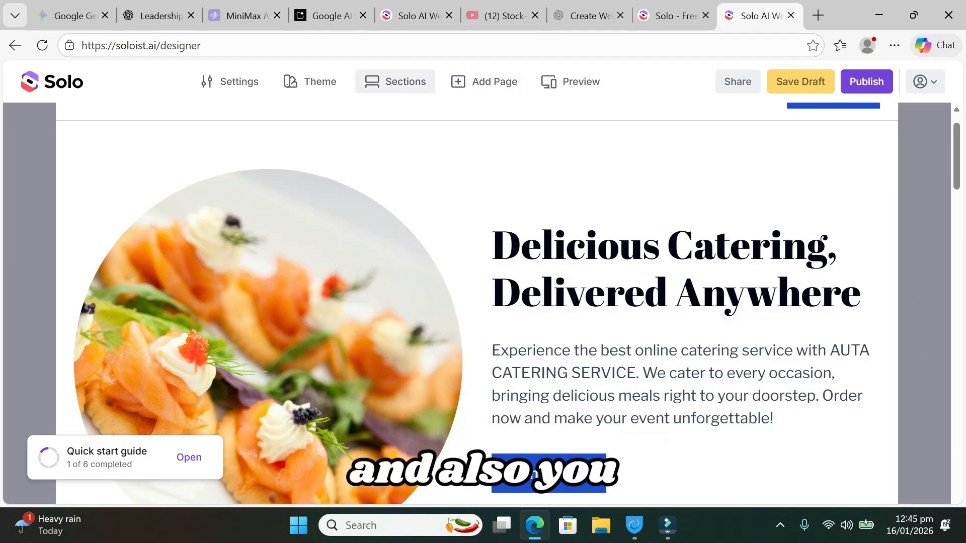
pyautogui.click(394, 82)
pyautogui.click(930, 217)
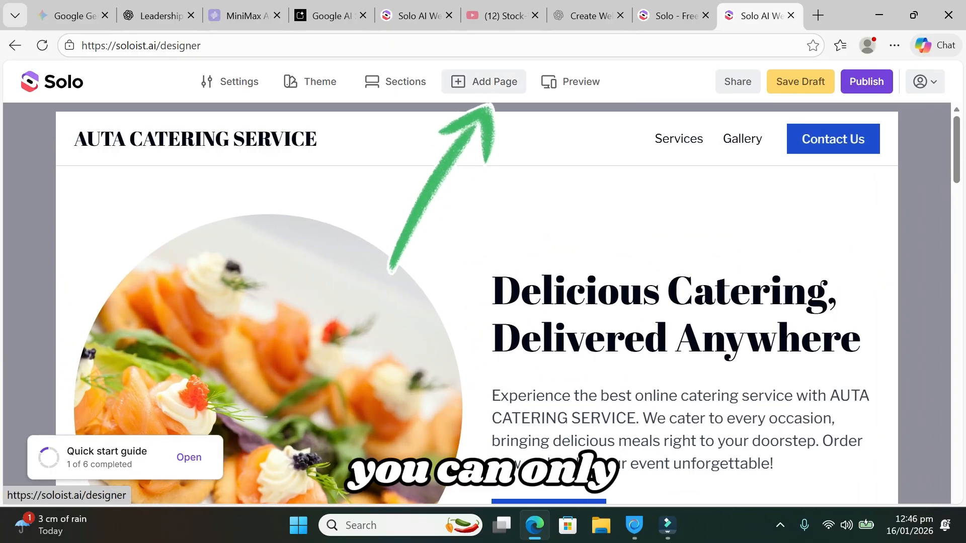
pyautogui.click(484, 81)
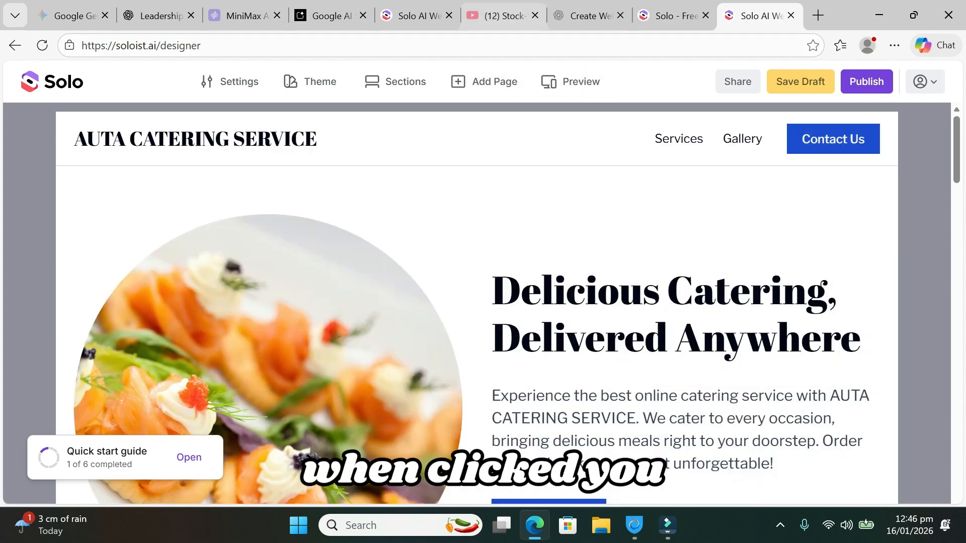
# Preview the website in mobile mode and review it from the introduction down through the catering services
pyautogui.click(570, 81)
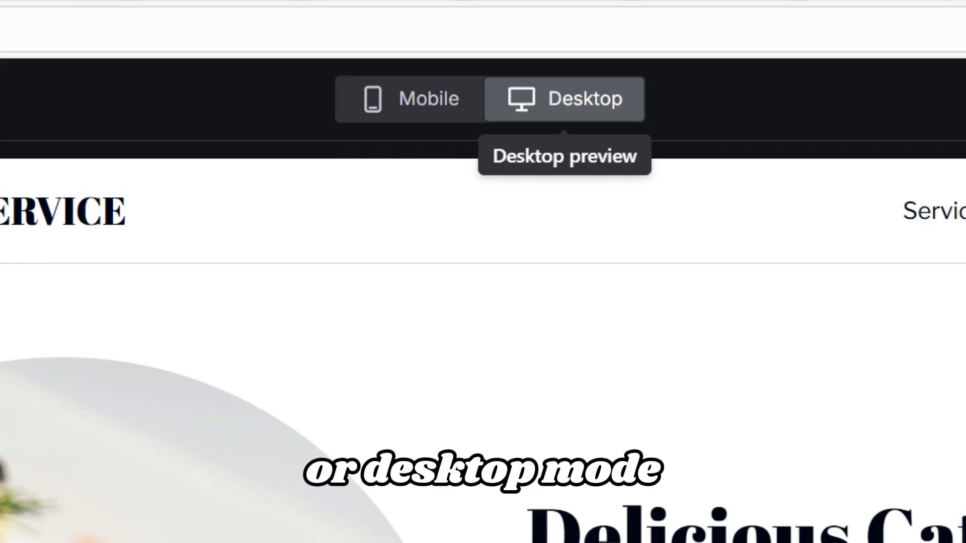
pyautogui.click(418, 98)
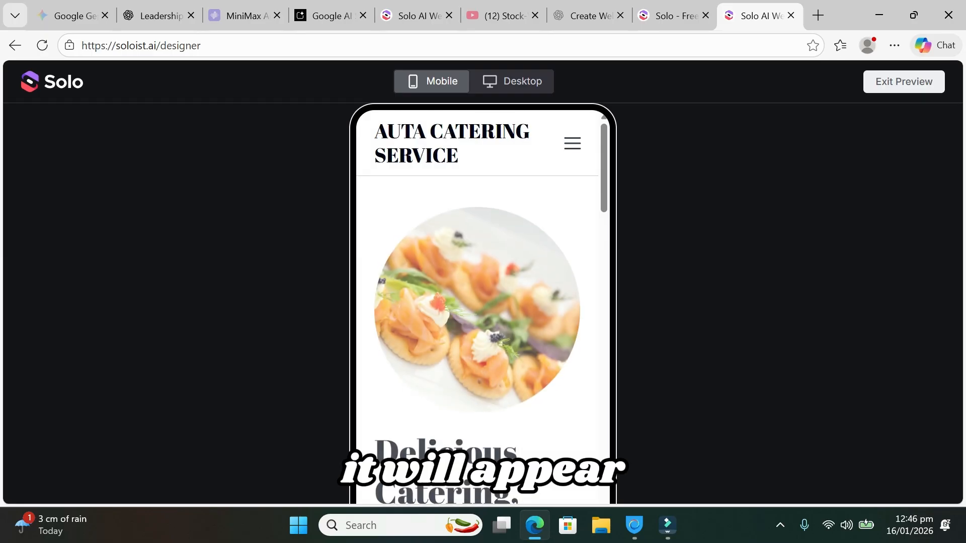
pyautogui.scroll(-2, 482, 301)
pyautogui.scroll(2, 483, 302)
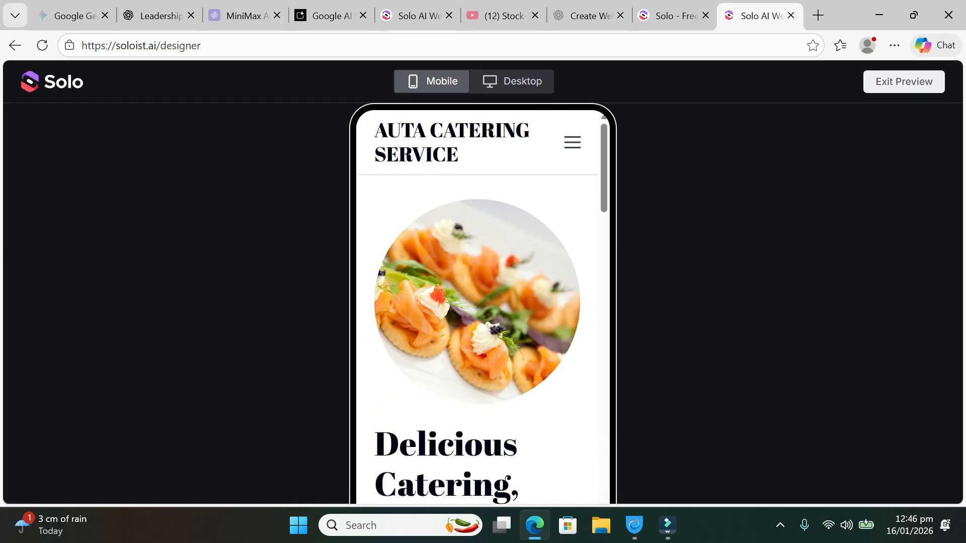
pyautogui.scroll(-5, 483, 302)
pyautogui.scroll(-8, 483, 302)
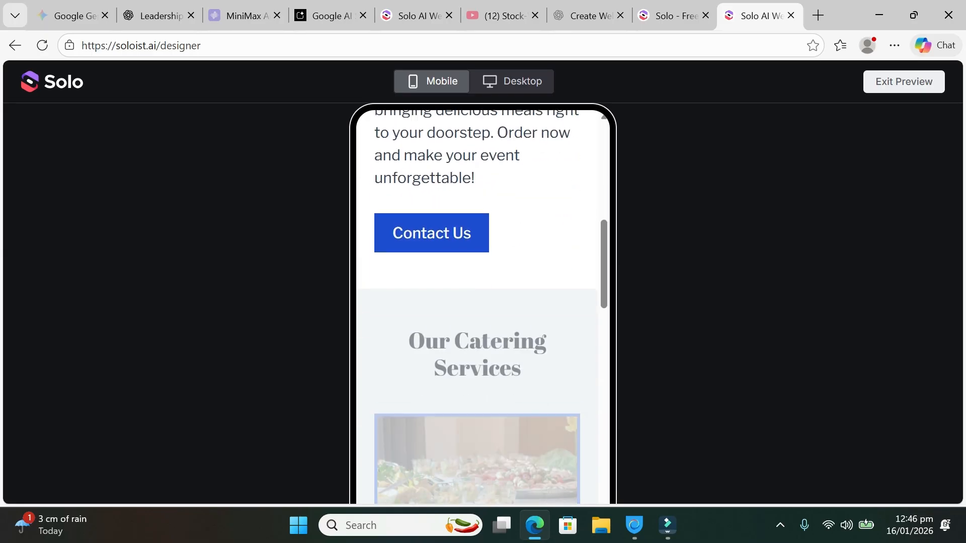
pyautogui.scroll(-10, 478, 302)
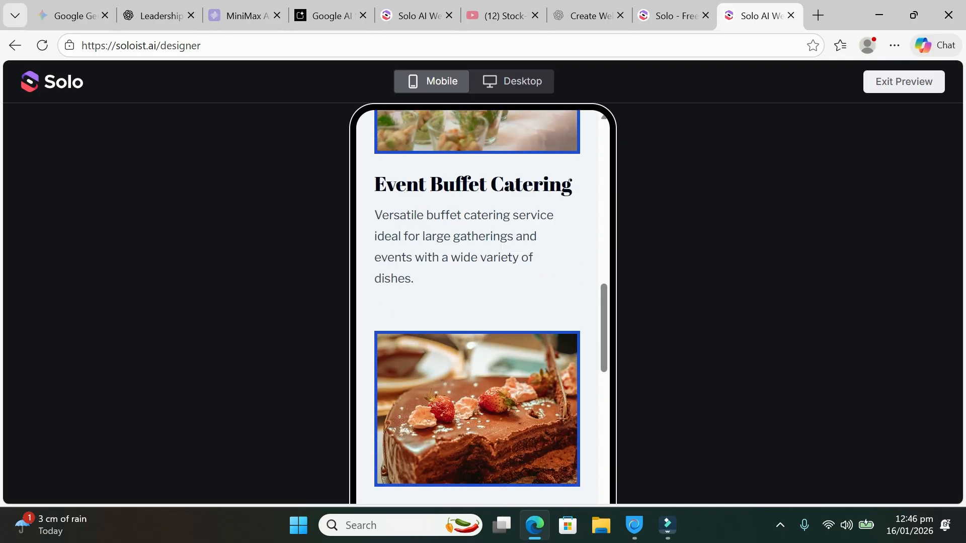
pyautogui.scroll(-5, 478, 302)
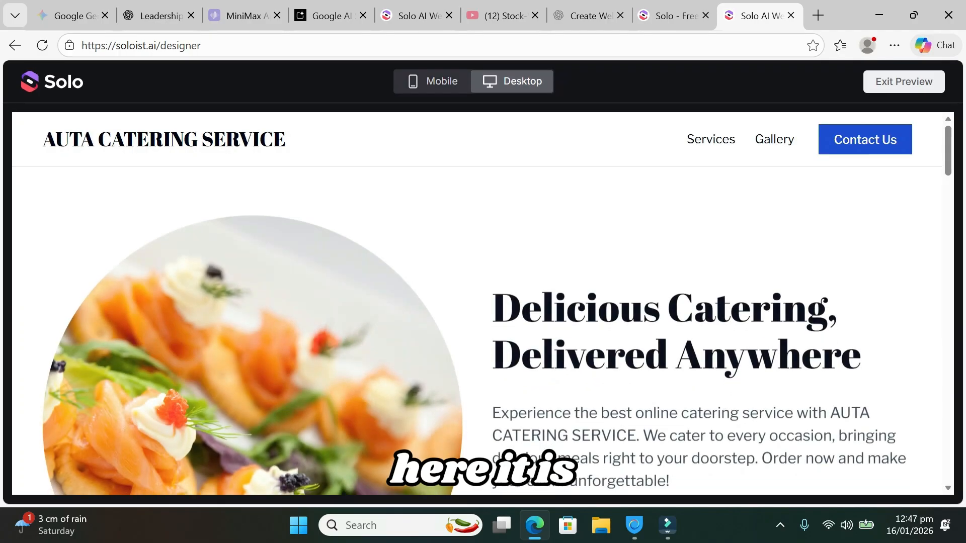
# Review the website in desktop preview from the introduction through the gallery and text banner, and exit the preview
pyautogui.scroll(-10, 548, 234)
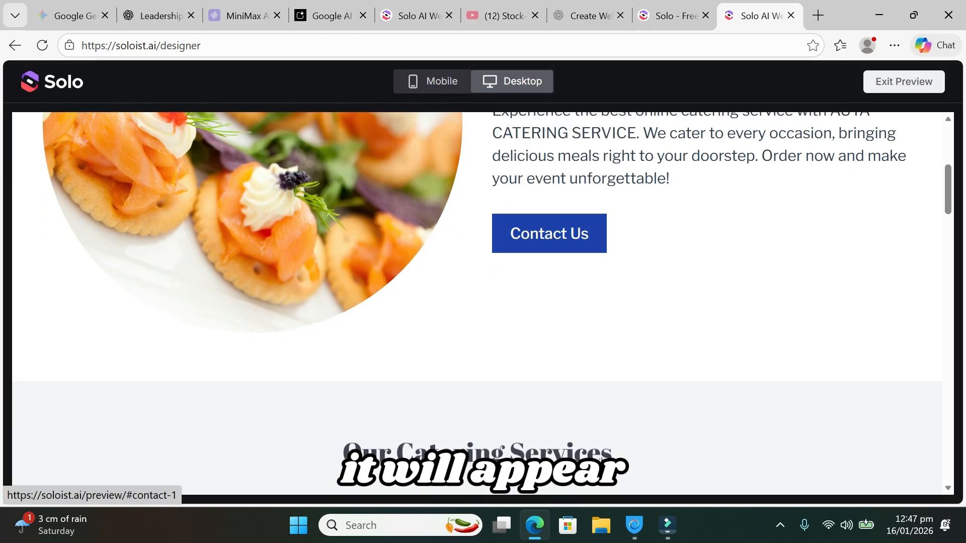
pyautogui.scroll(-15, 478, 302)
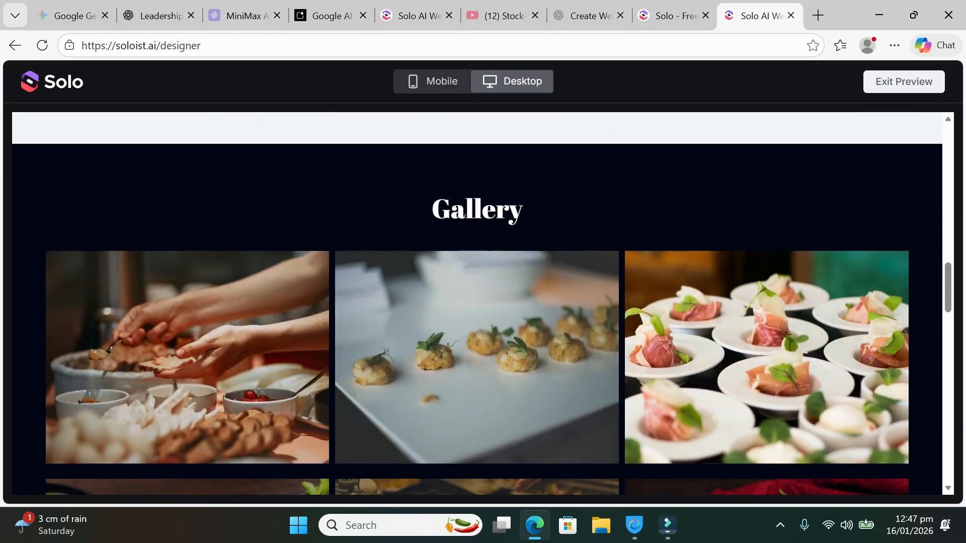
pyautogui.scroll(15, 478, 302)
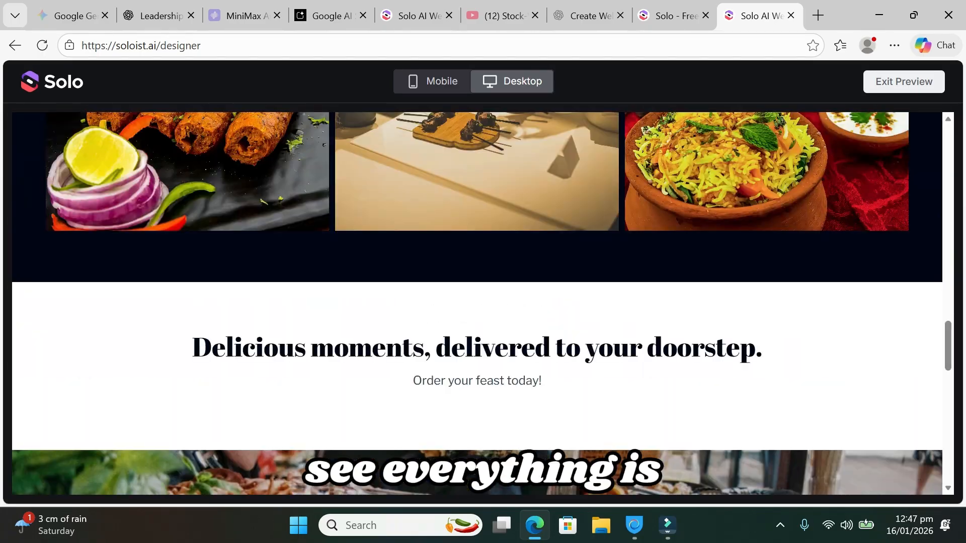
pyautogui.scroll(5, 478, 302)
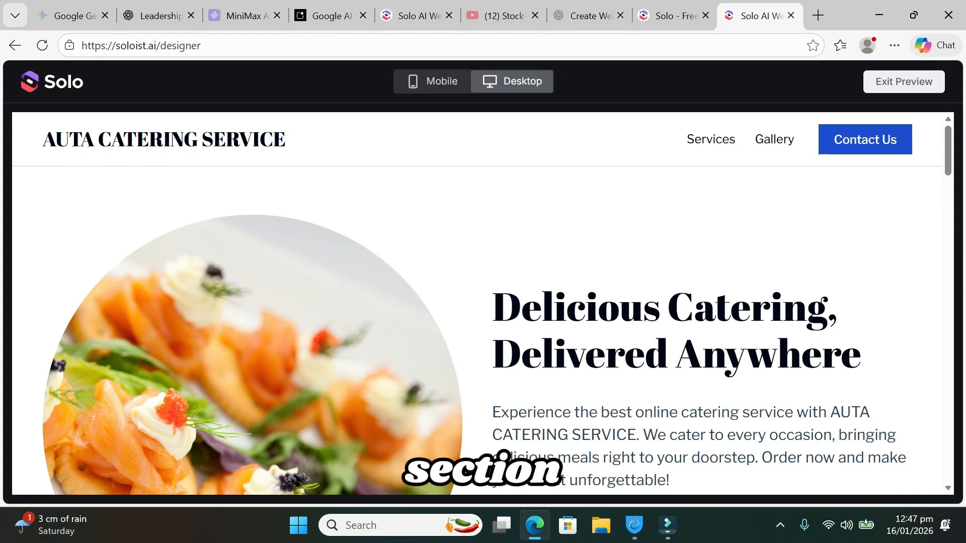
pyautogui.press('Escape')
# Edit the Introduction section and shorten its heading to "Delicious Catering, Delivered"
pyautogui.click(477, 332)
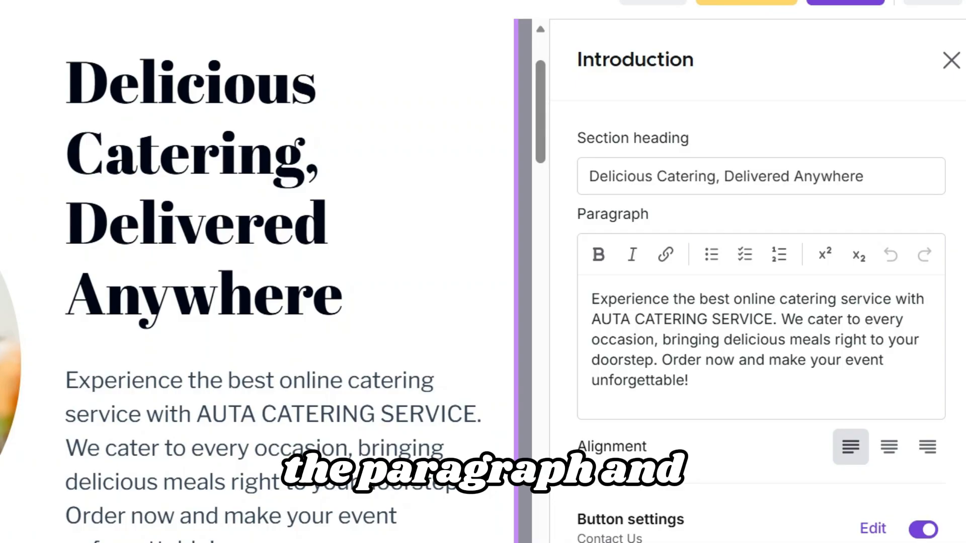
pyautogui.click(833, 176)
pyautogui.hotkey('shift', 'Left')
pyautogui.hotkey('shift', 'Left')
pyautogui.hotkey('shift', 'Left')
pyautogui.hotkey('shift', 'Left')
pyautogui.hotkey('shift', 'Left')
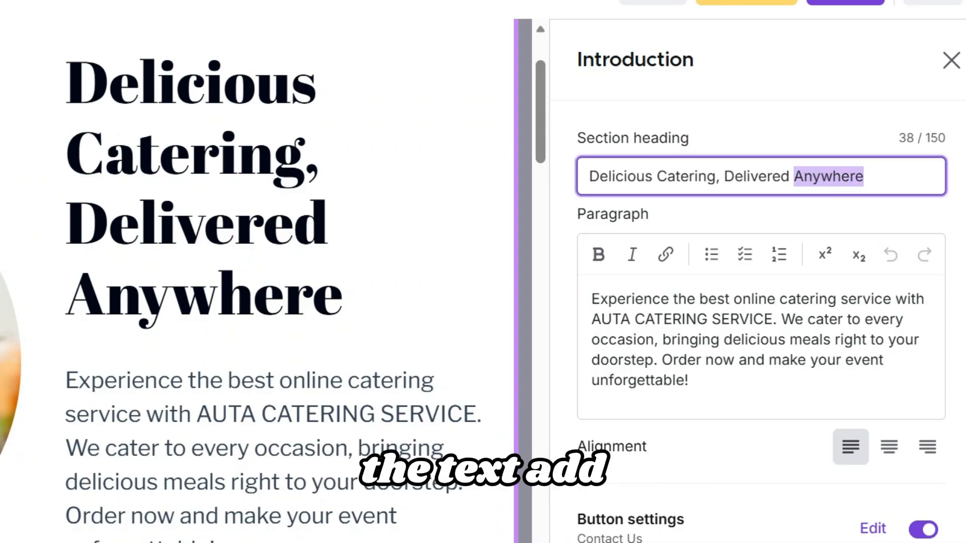
pyautogui.press('BackSpace')
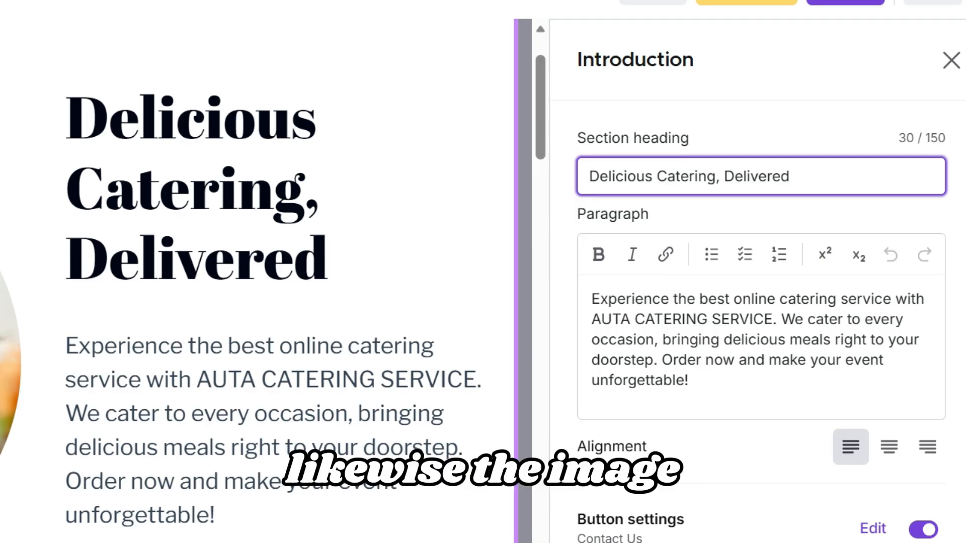
# Open the image replacement for the Introduction section's foreground image and browse the Unsplash catering food pictures
pyautogui.click(709, 319)
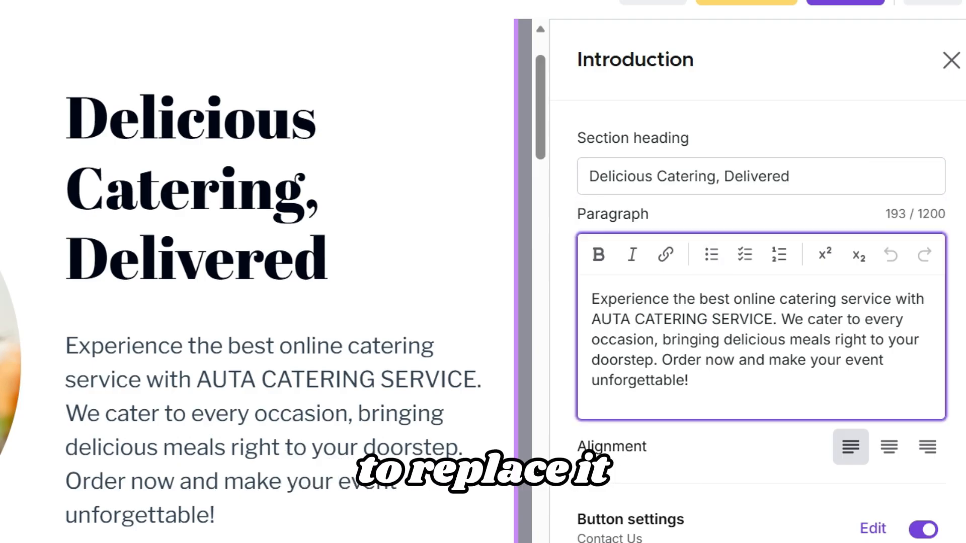
pyautogui.scroll(-6, 709, 319)
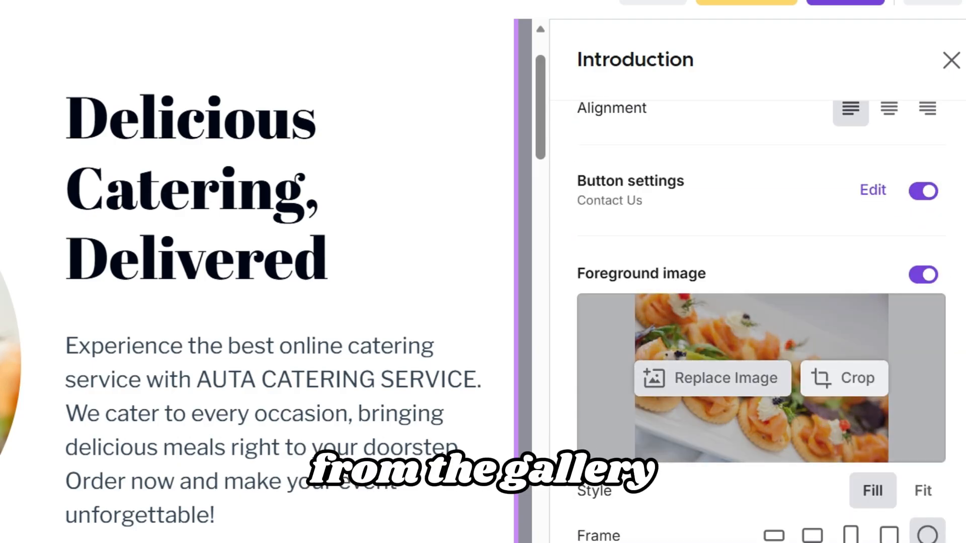
pyautogui.click(726, 378)
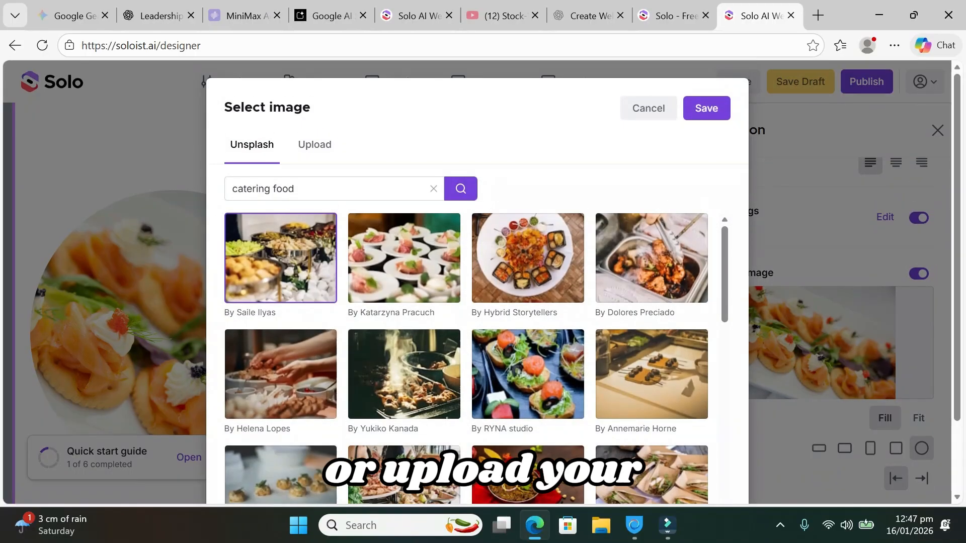
pyautogui.scroll(-8, 466, 357)
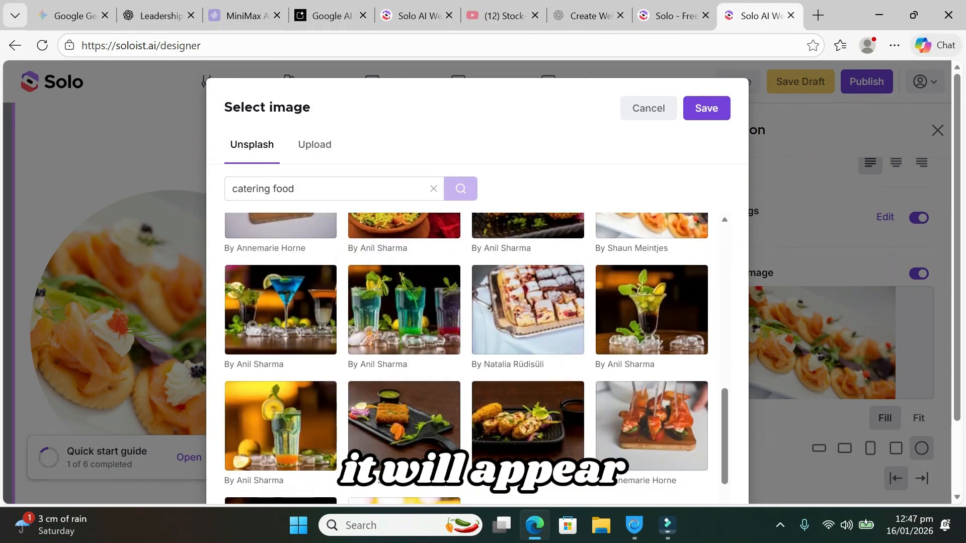
pyautogui.scroll(-2, 466, 357)
pyautogui.scroll(10, 466, 357)
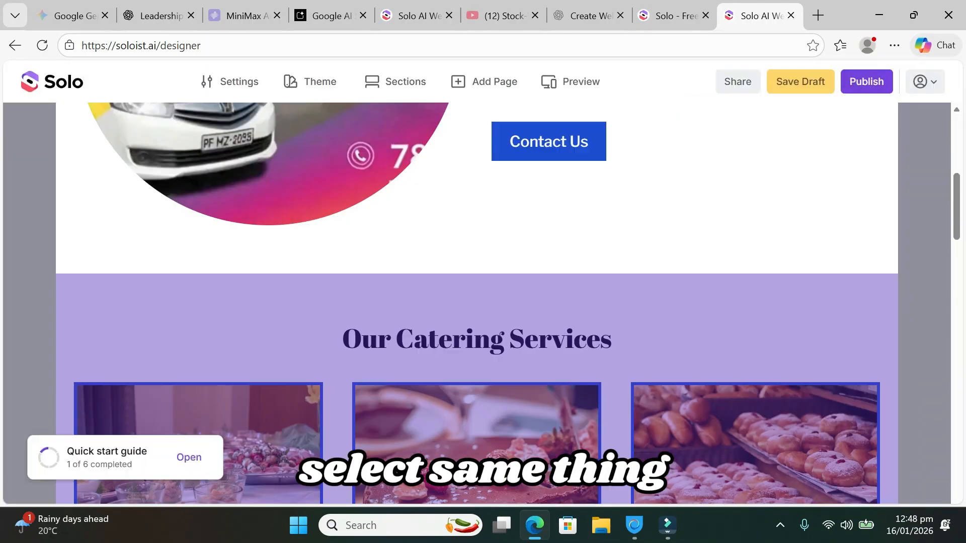
# Open the Our Catering Services section for editing and look through its heading, service elements and service entries
pyautogui.scroll(-5, 476, 251)
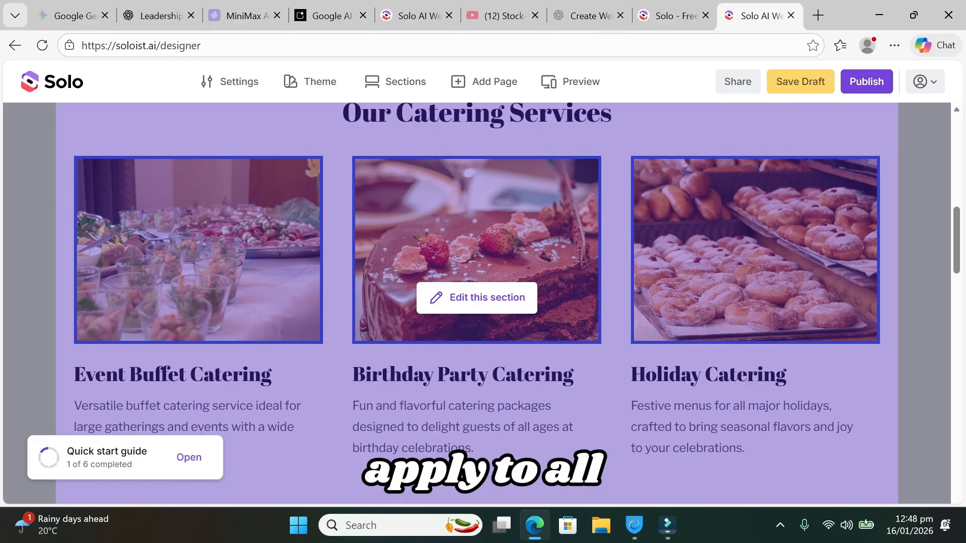
pyautogui.click(476, 297)
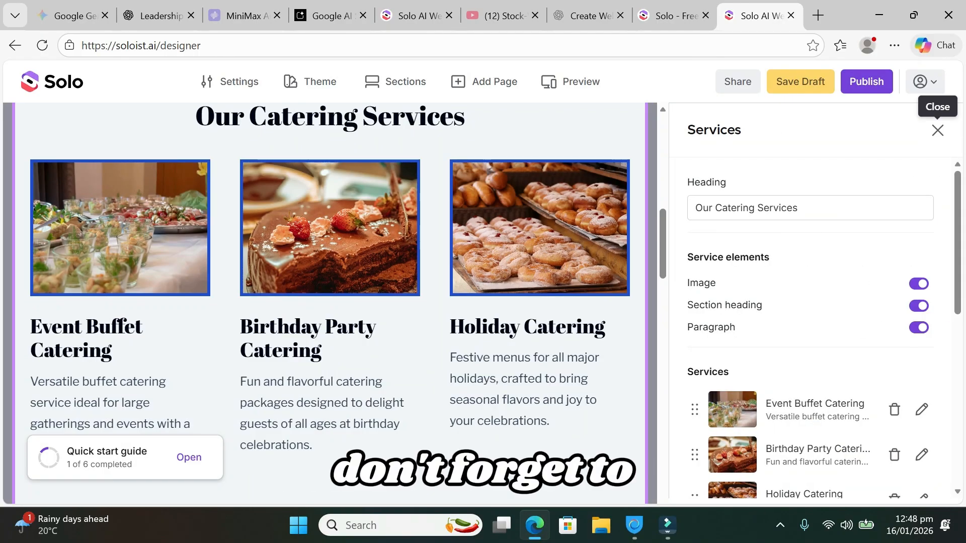
pyautogui.scroll(-10, 810, 302)
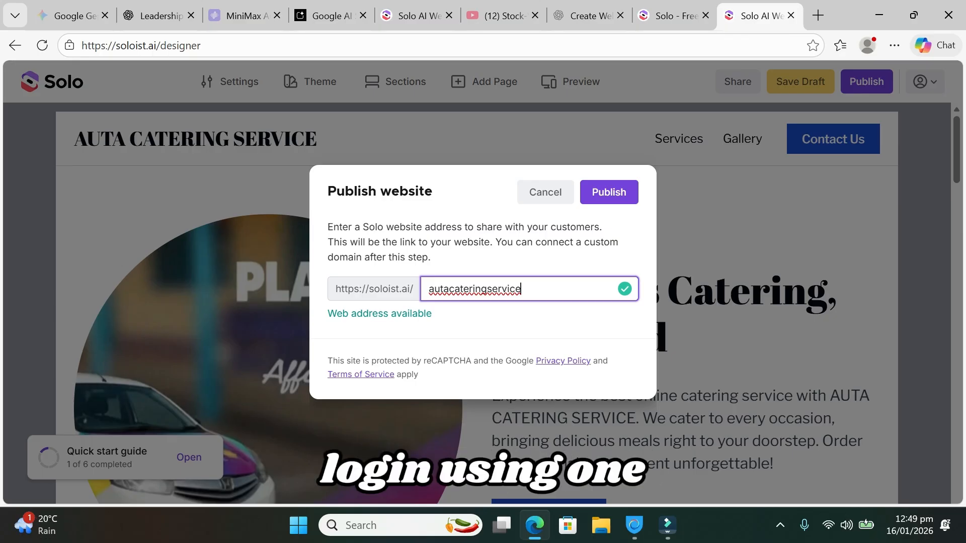
# Set the Solo website address to autacater and publish the website
pyautogui.press('BackSpace')
pyautogui.press('BackSpace')
pyautogui.press('BackSpace')
pyautogui.press('BackSpace')
pyautogui.press('BackSpace')
pyautogui.press('BackSpace')
pyautogui.press('BackSpace')
pyautogui.press('BackSpace')
pyautogui.press('BackSpace')
pyautogui.press('BackSpace')
pyautogui.press('BackSpace')
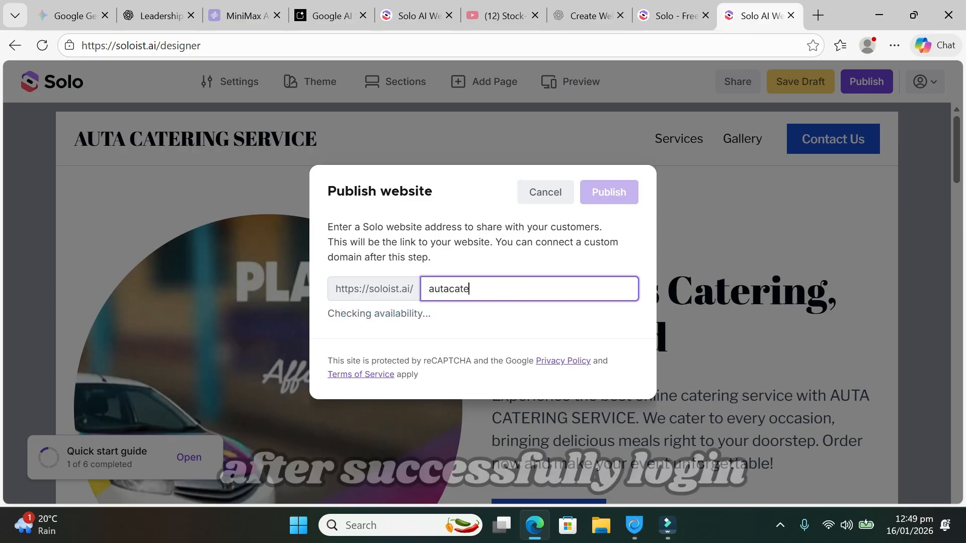
pyautogui.press('BackSpace')
pyautogui.press('BackSpace')
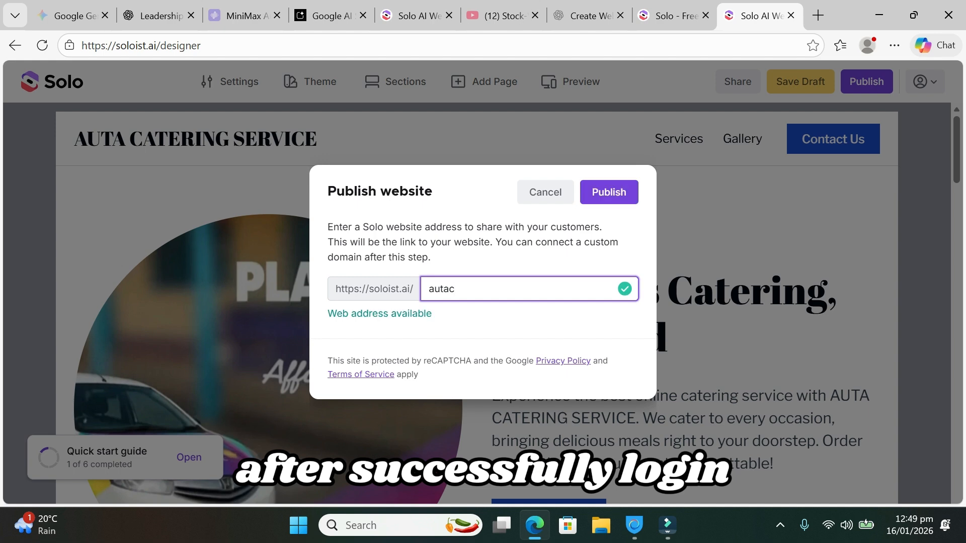
pyautogui.write('ater')
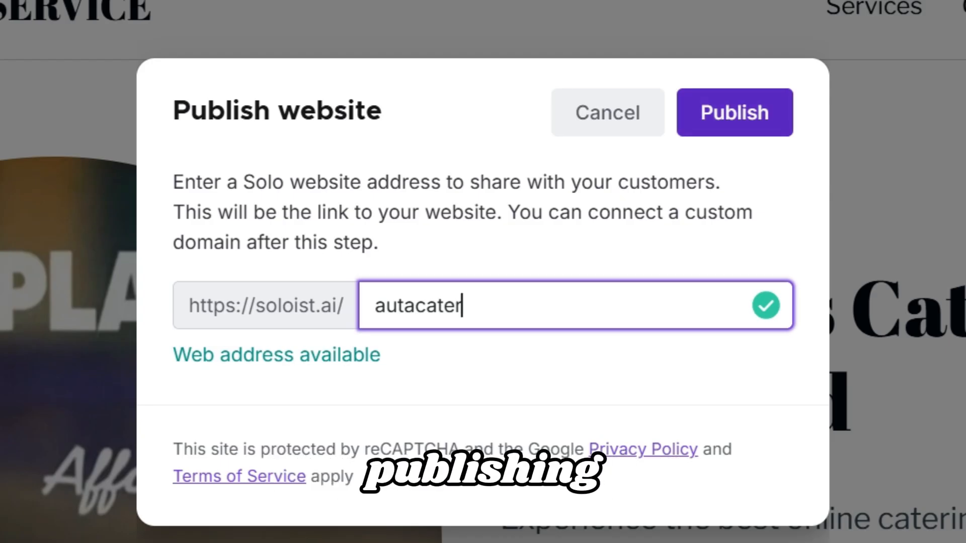
pyautogui.press('Return')
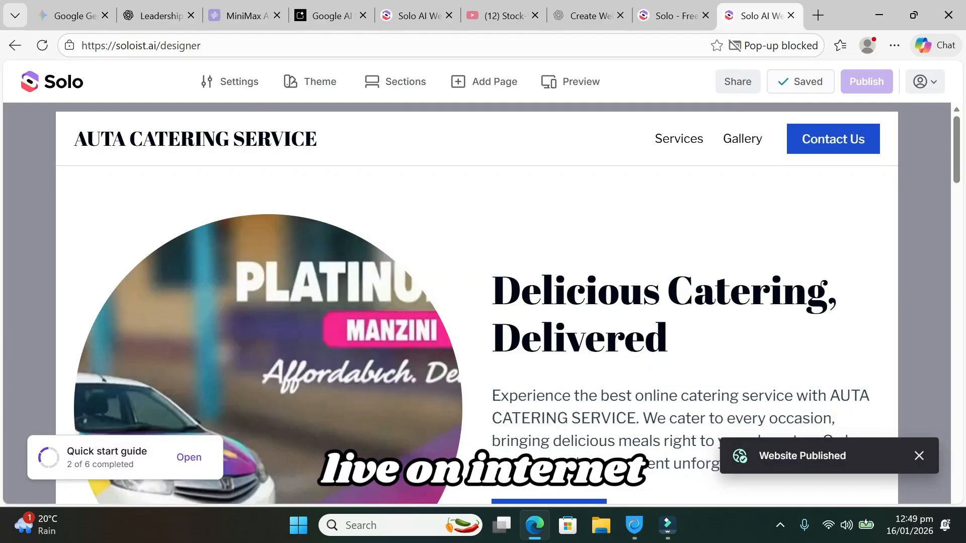
pyautogui.click(778, 45)
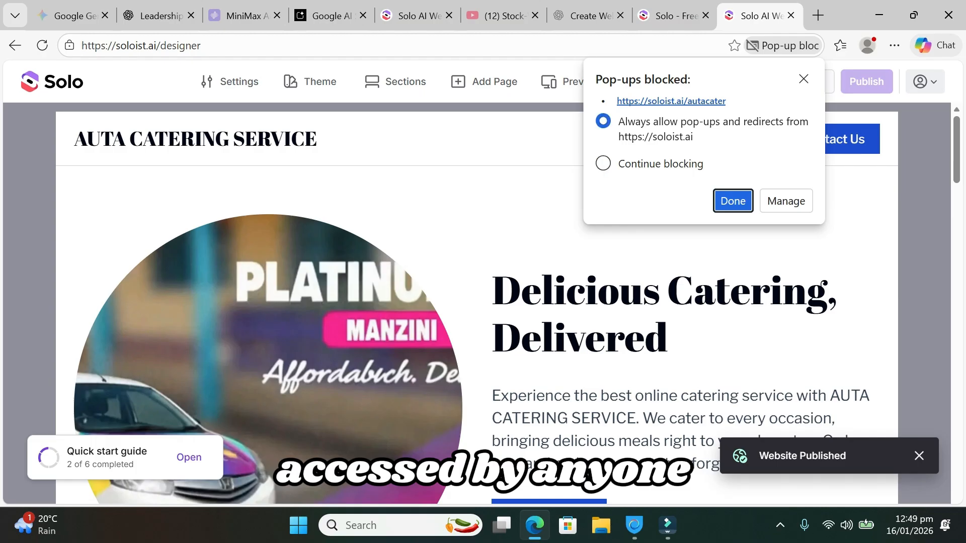
pyautogui.click(733, 201)
pyautogui.click(474, 407)
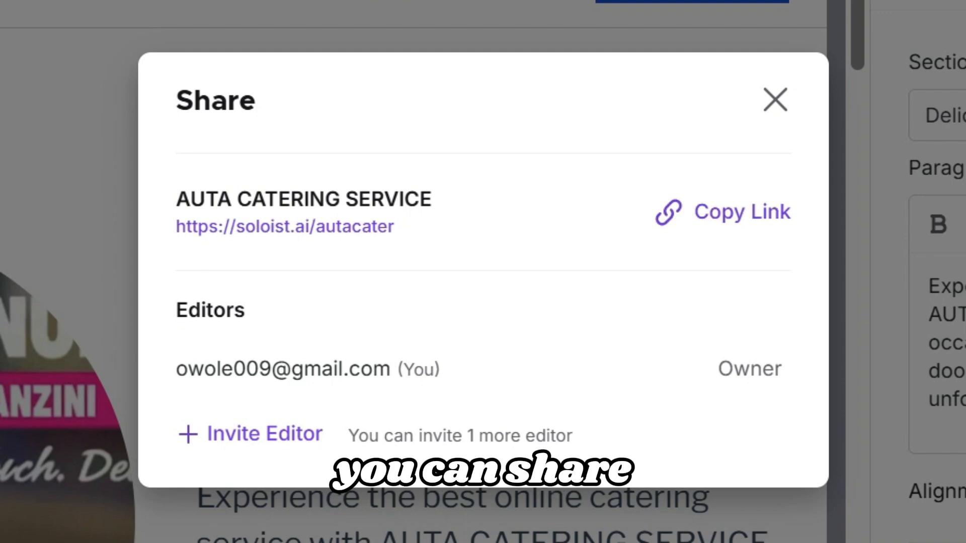
# Close the share dialog and the Introduction editor, and view the published website at soloist.ai/autacater
pyautogui.click(775, 100)
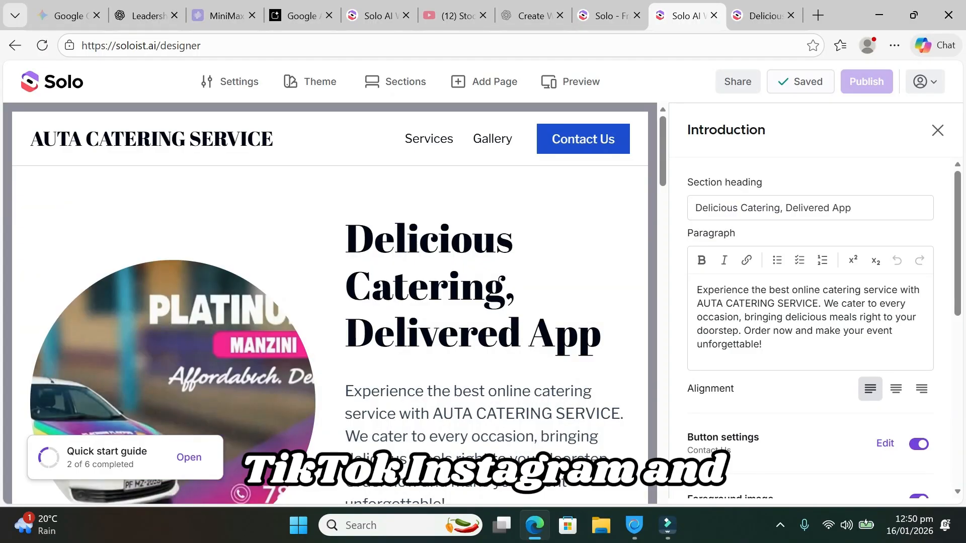
pyautogui.click(937, 130)
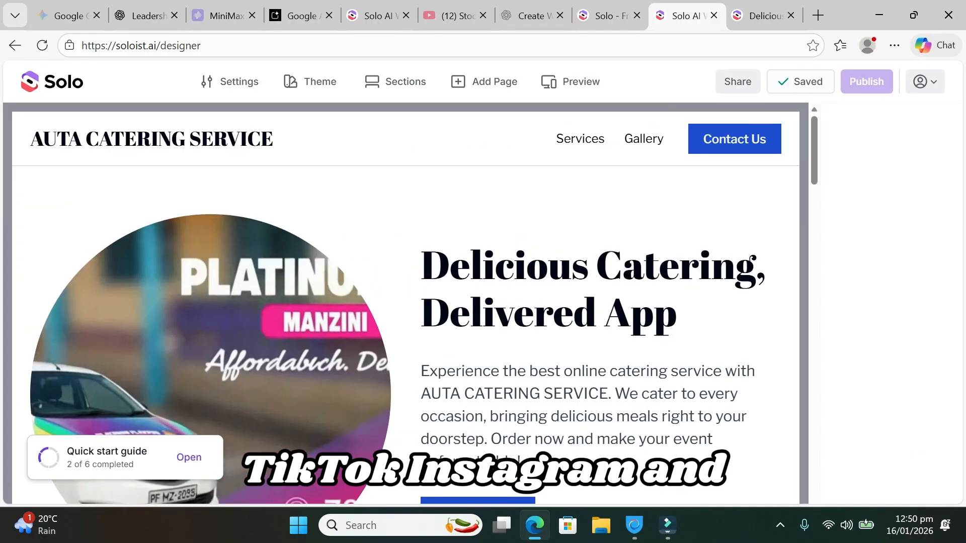
pyautogui.click(765, 16)
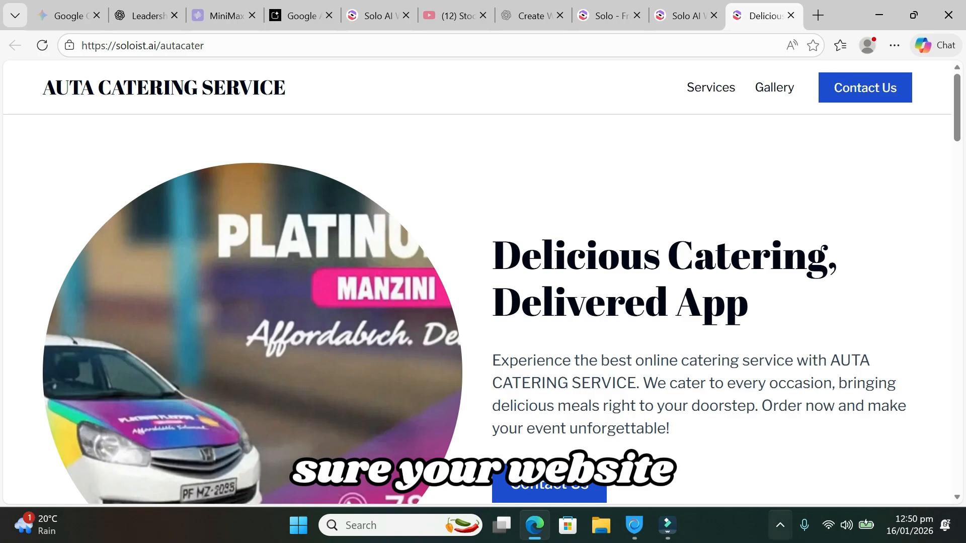
pyautogui.click(780, 525)
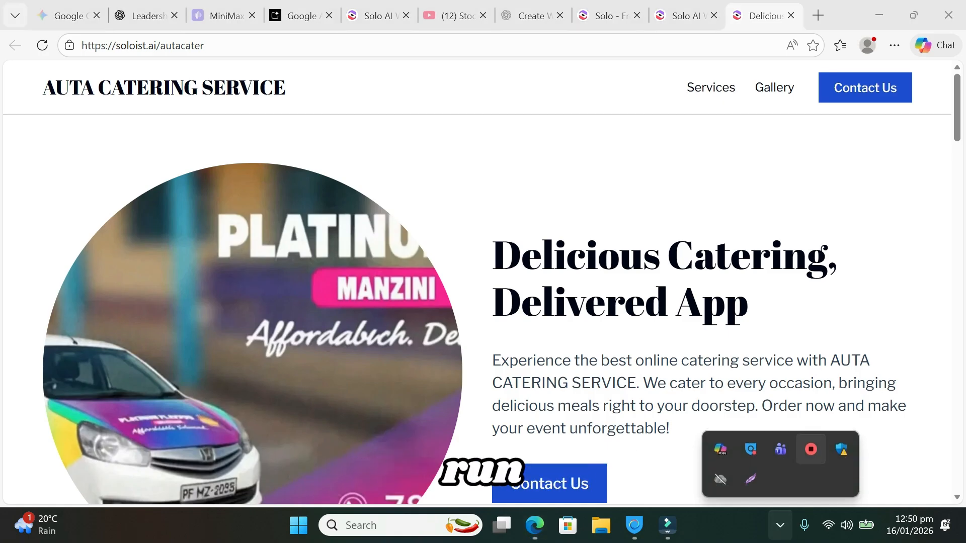